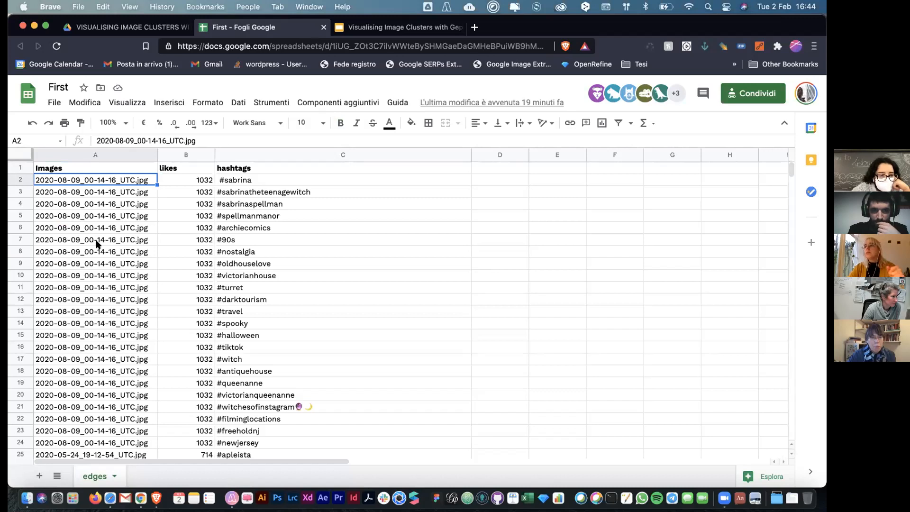
# Step: Examine the Images, likes and hashtags columns of the edges sheet, including the repeated like values for the first image
pyautogui.scroll(5, 100, 232)
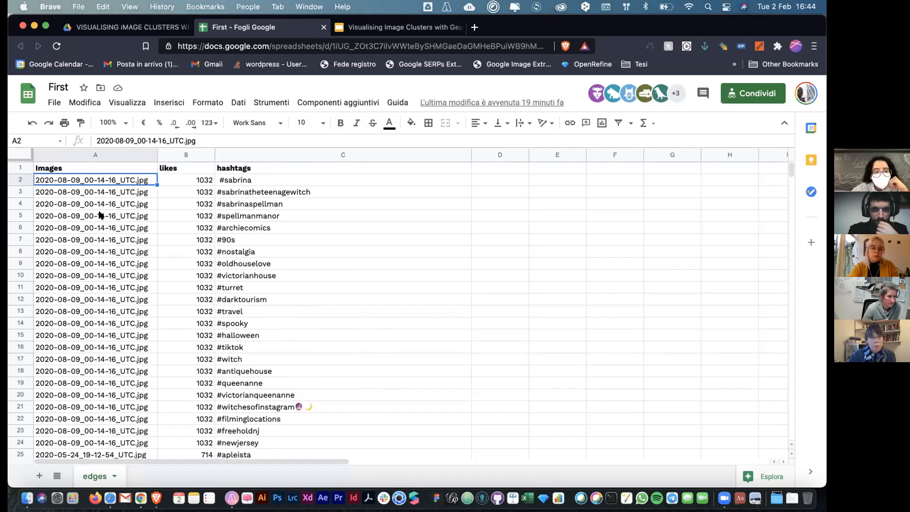
pyautogui.click(97, 345)
pyautogui.click(101, 183)
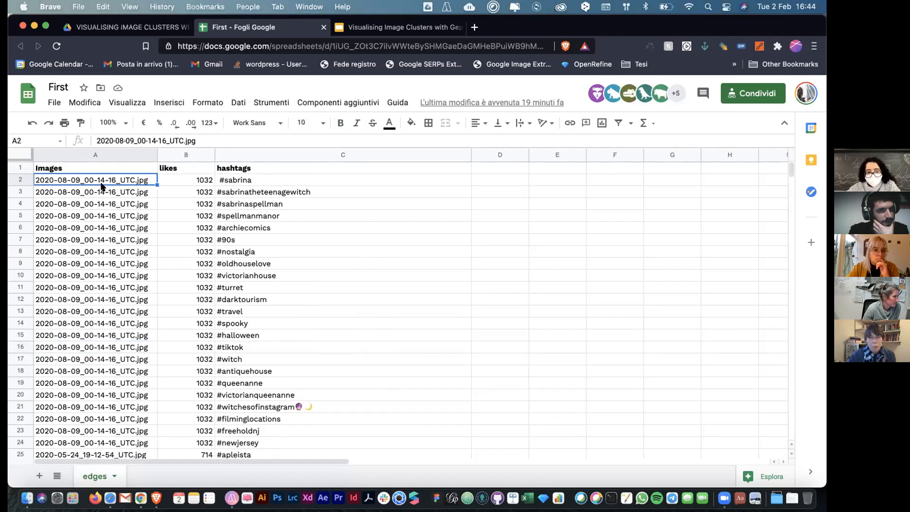
pyautogui.click(176, 171)
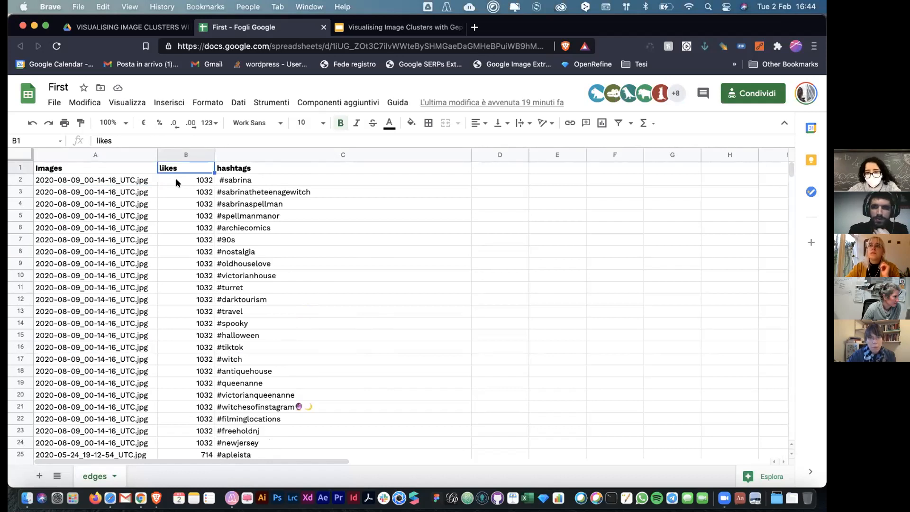
pyautogui.click(176, 180)
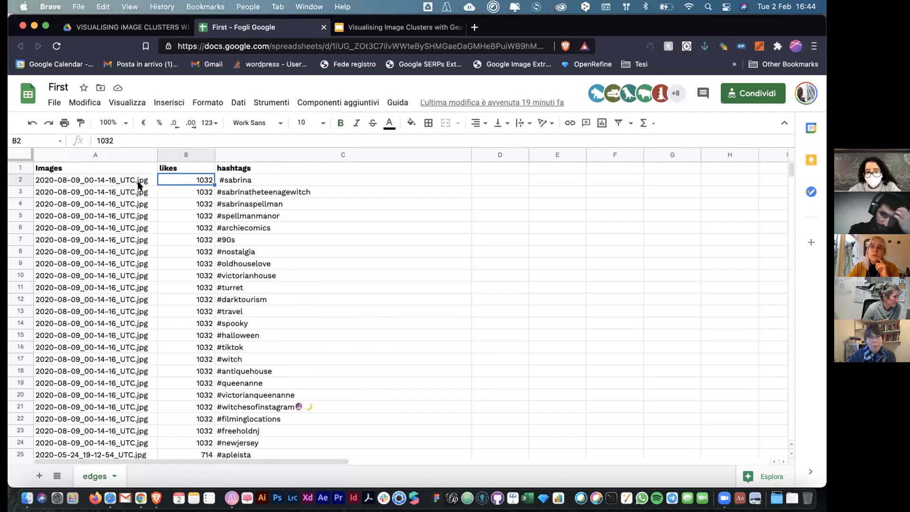
pyautogui.scroll(-1, 197, 215)
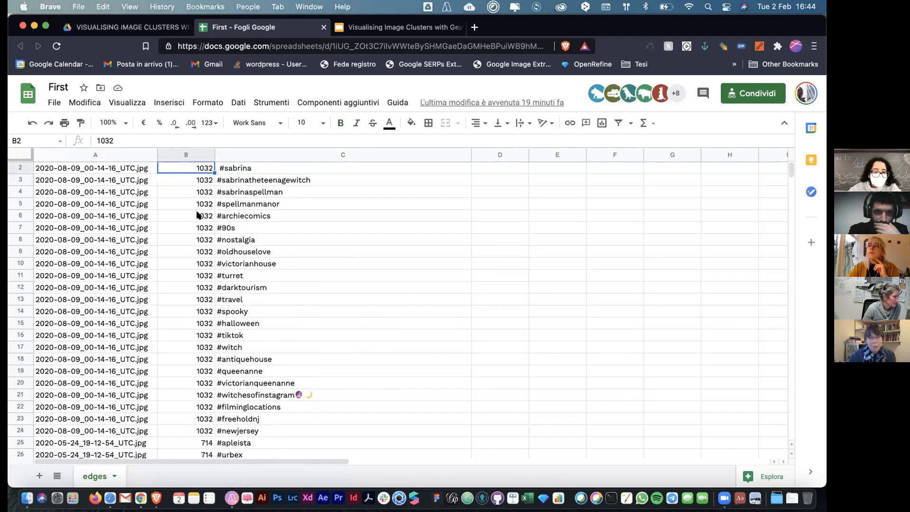
pyautogui.keyDown('shift'); pyautogui.click(178, 419); pyautogui.keyUp('shift')
pyautogui.scroll(1, 180, 422)
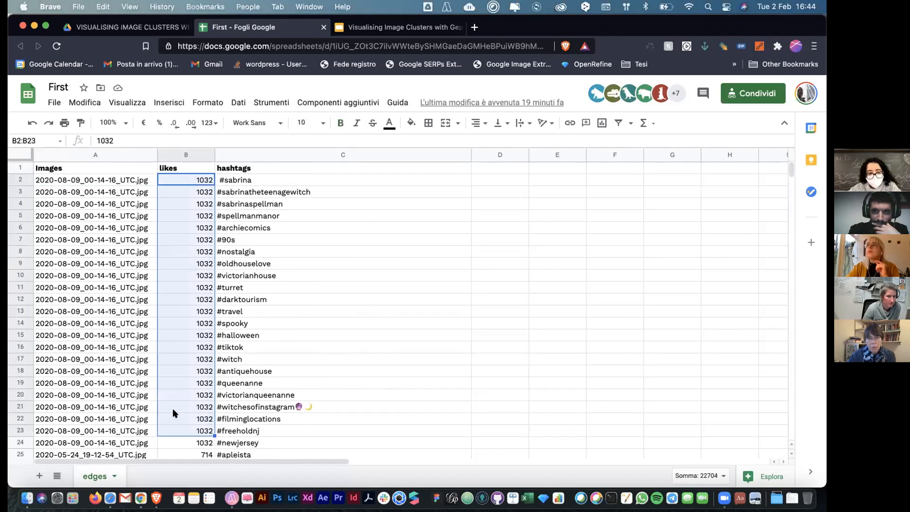
pyautogui.keyDown('shift'); pyautogui.click(171, 444); pyautogui.keyUp('shift')
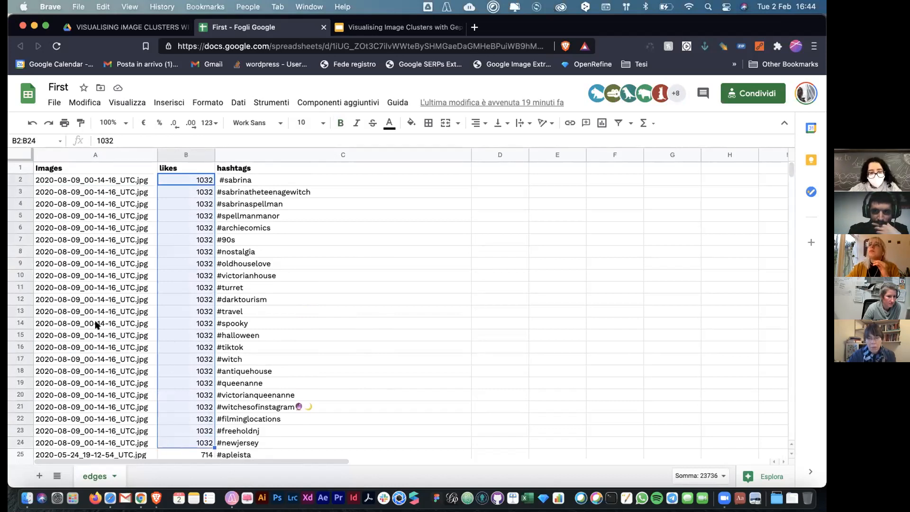
pyautogui.click(295, 263)
pyautogui.click(274, 167)
pyautogui.scroll(-4, 278, 211)
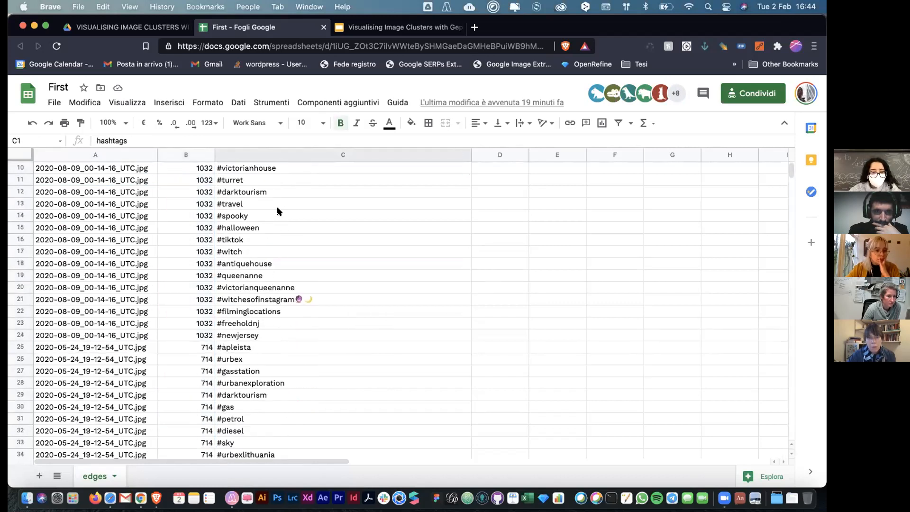
pyautogui.scroll(4, 278, 211)
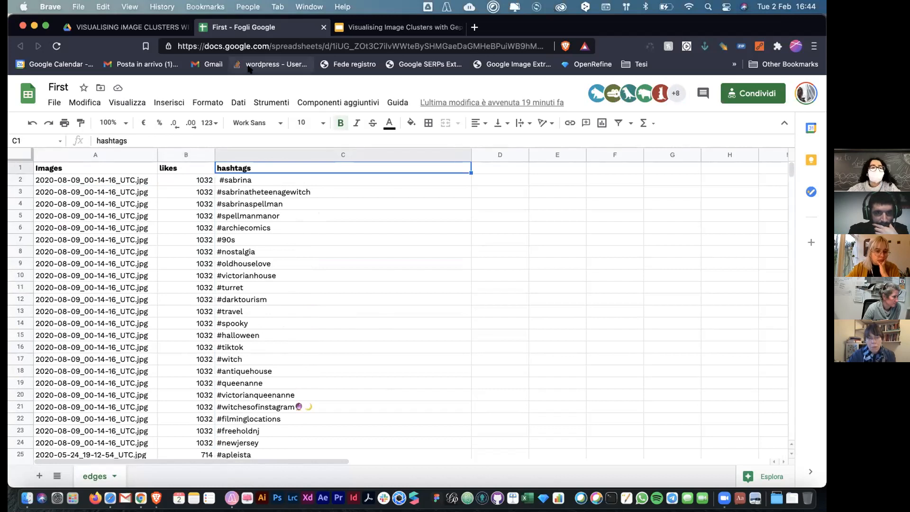
# Step: Consult the presentation slide on downloading the spreadsheet as .csv, and return to the First spreadsheet
pyautogui.click(393, 27)
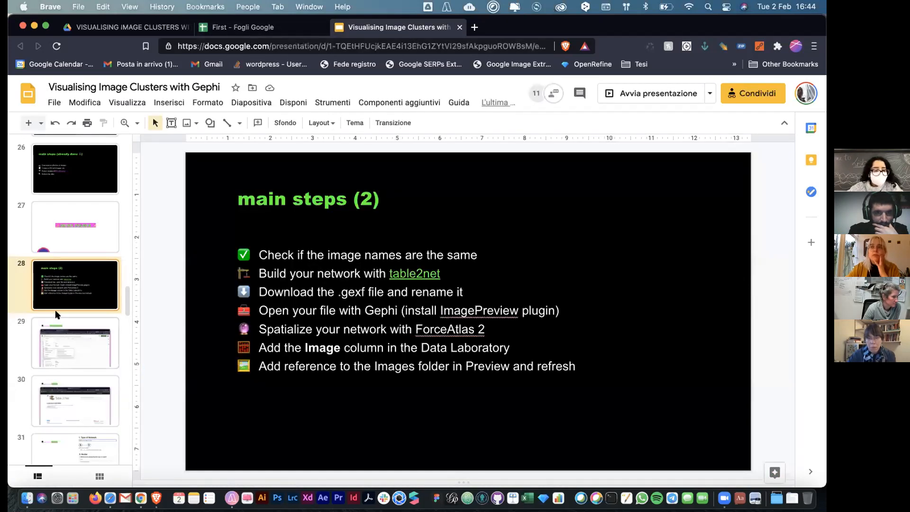
pyautogui.click(59, 332)
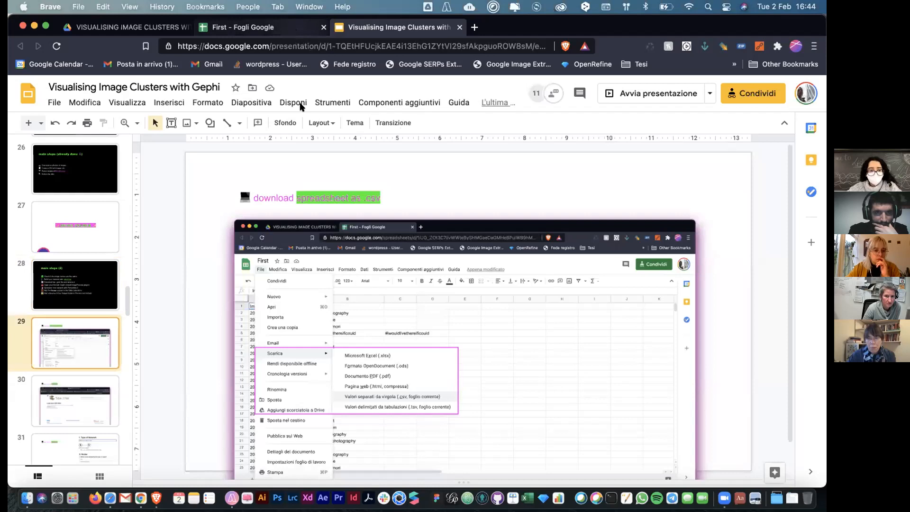
pyautogui.click(236, 27)
pyautogui.click(172, 207)
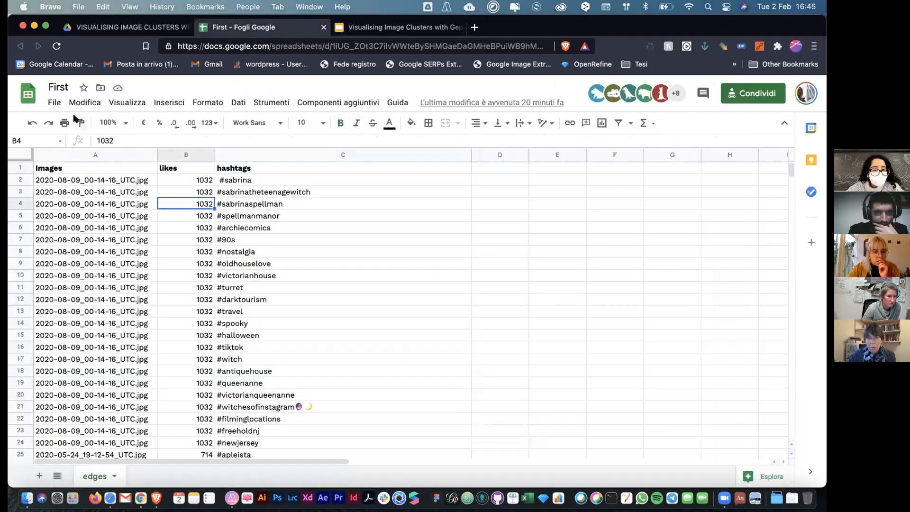
# Step: Download the edges sheet as comma-separated values and save it as First - edges in the Desktop folder 210202
pyautogui.click(55, 103)
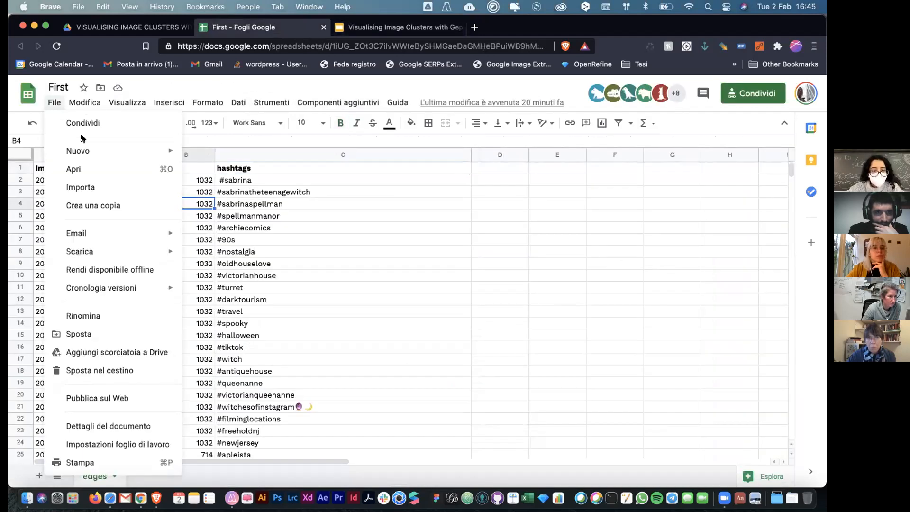
pyautogui.click(53, 103)
pyautogui.click(51, 103)
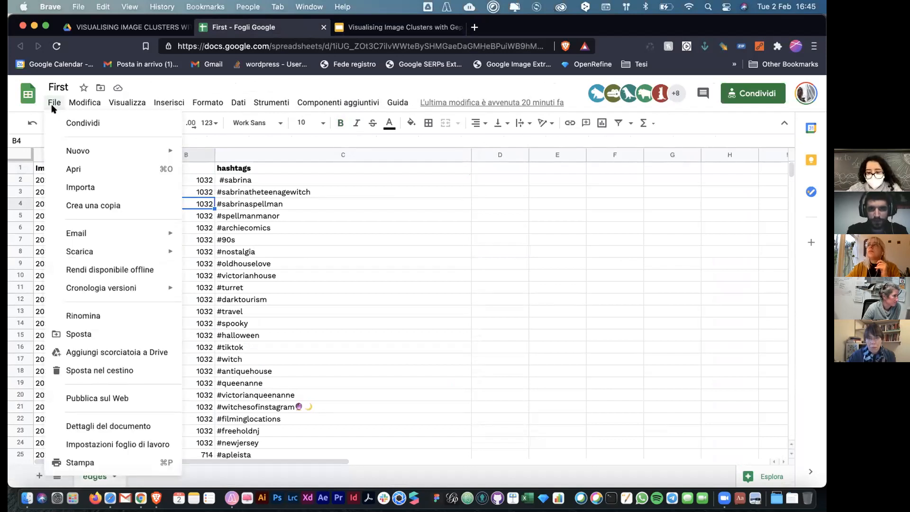
pyautogui.moveTo(78, 249)
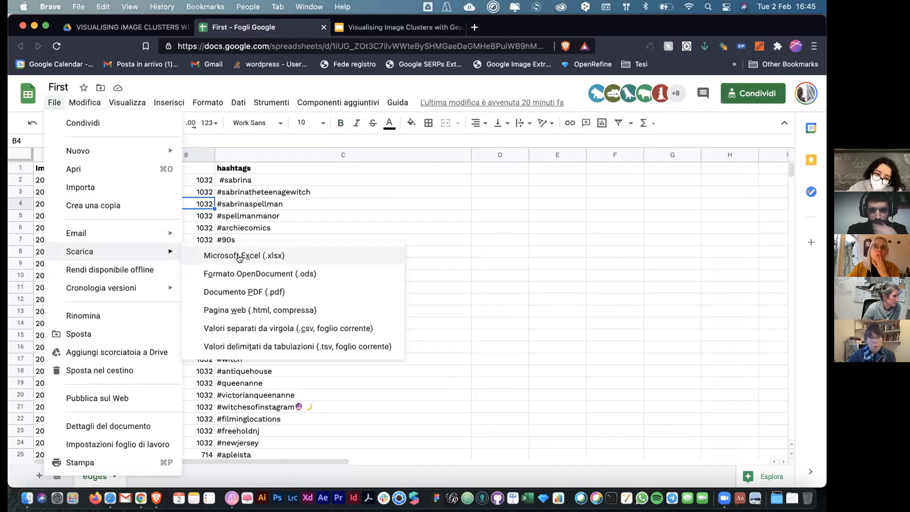
pyautogui.click(233, 328)
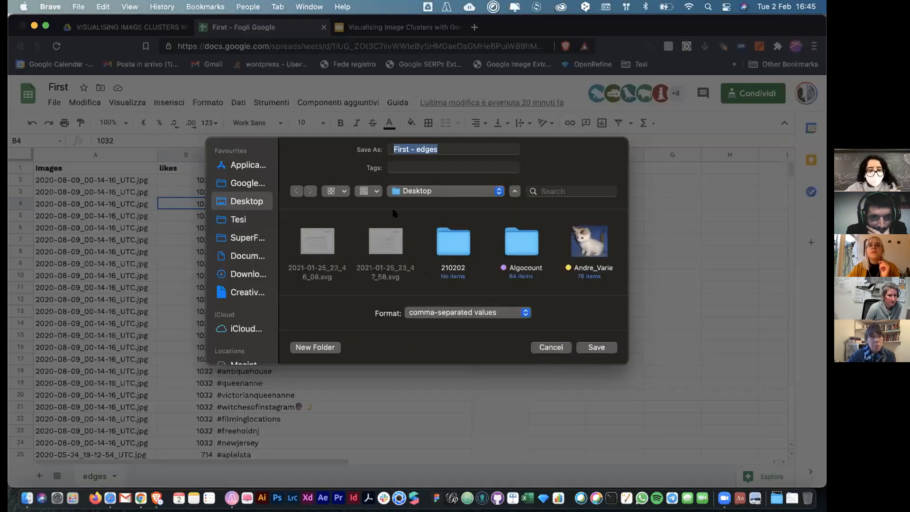
pyautogui.scroll(-2, 406, 231)
pyautogui.click(453, 223)
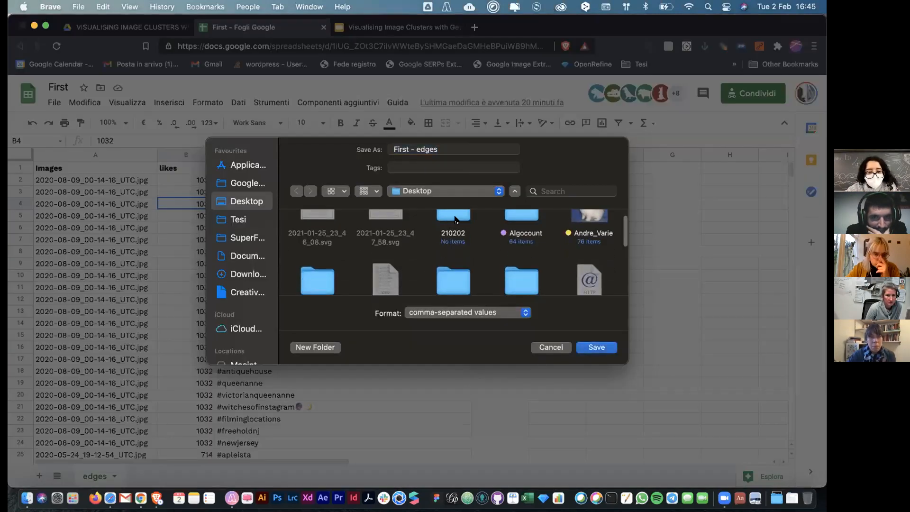
pyautogui.doubleClick(453, 223)
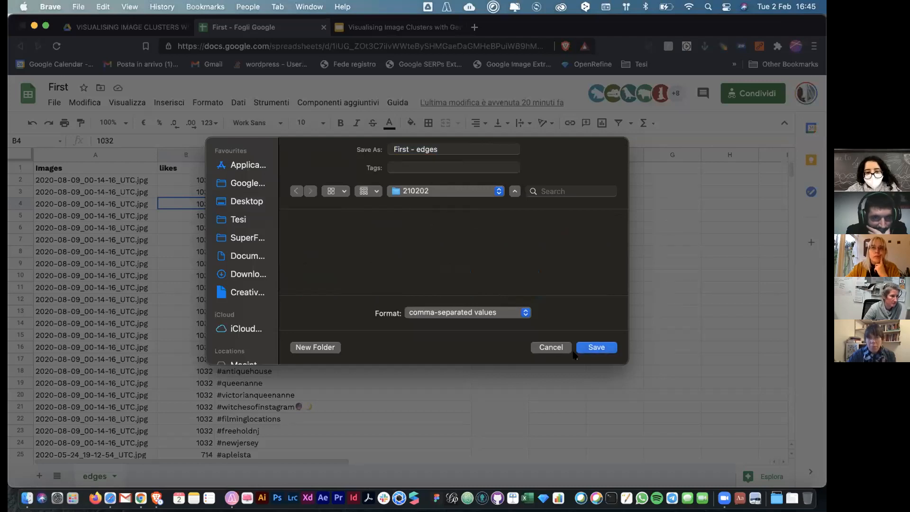
pyautogui.click(596, 347)
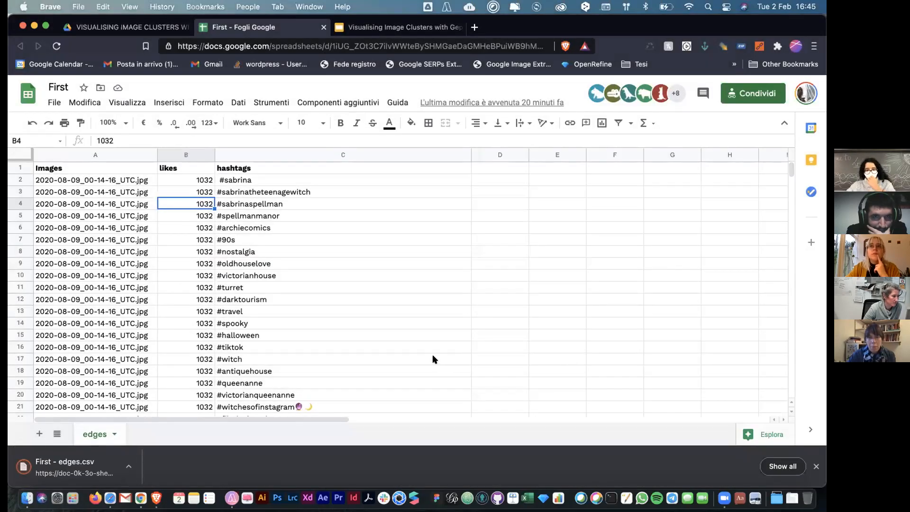
# Step: Open the Table 2 Net site at medialab.github.io/table2net in a new browser tab
pyautogui.click(393, 27)
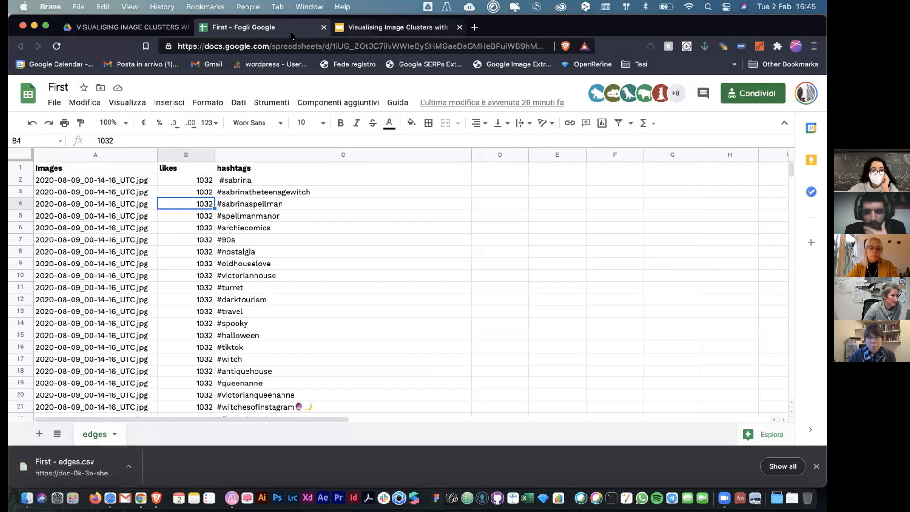
pyautogui.press('Down')
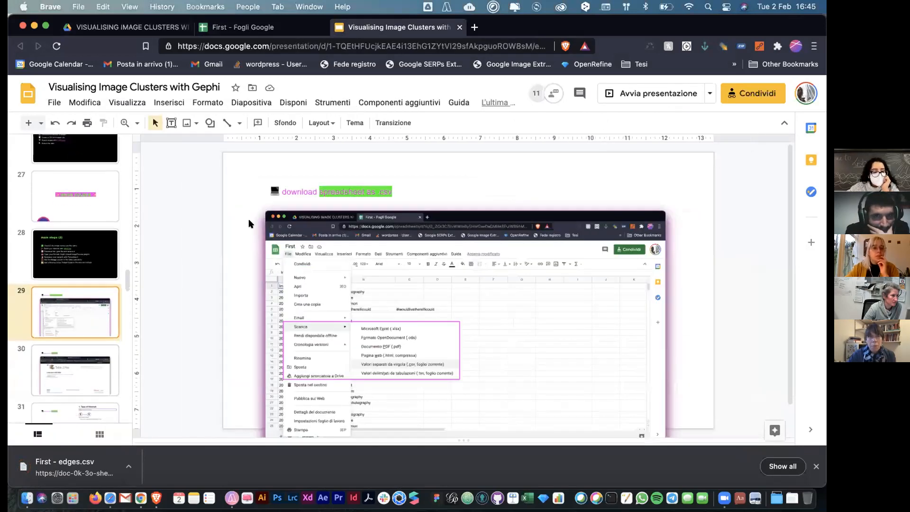
pyautogui.click(474, 27)
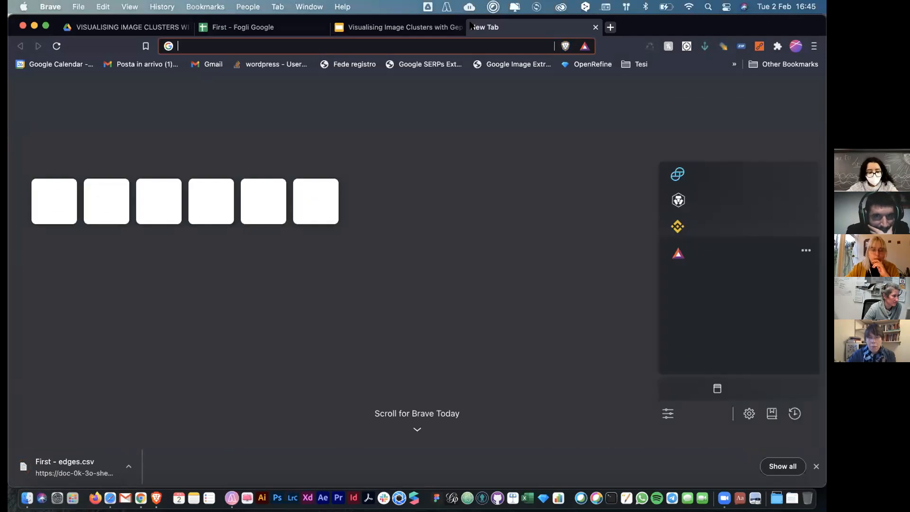
pyautogui.write('table')
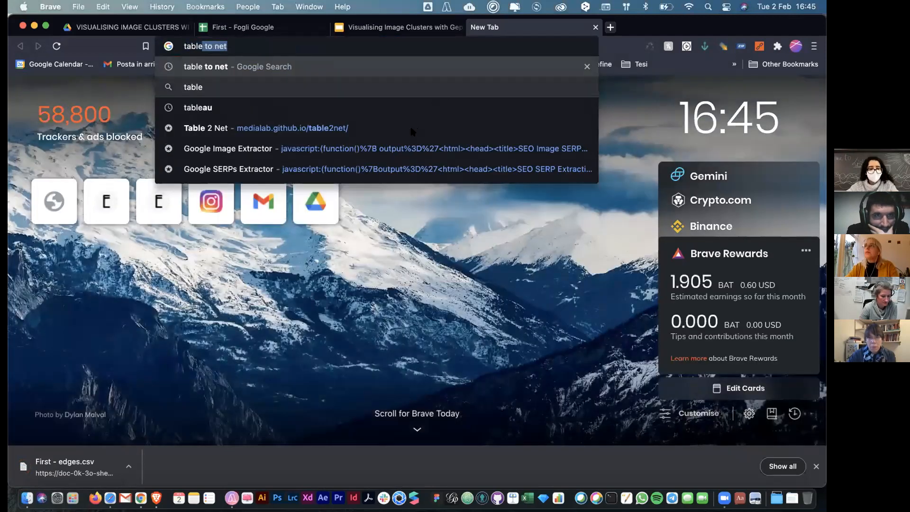
pyautogui.click(407, 128)
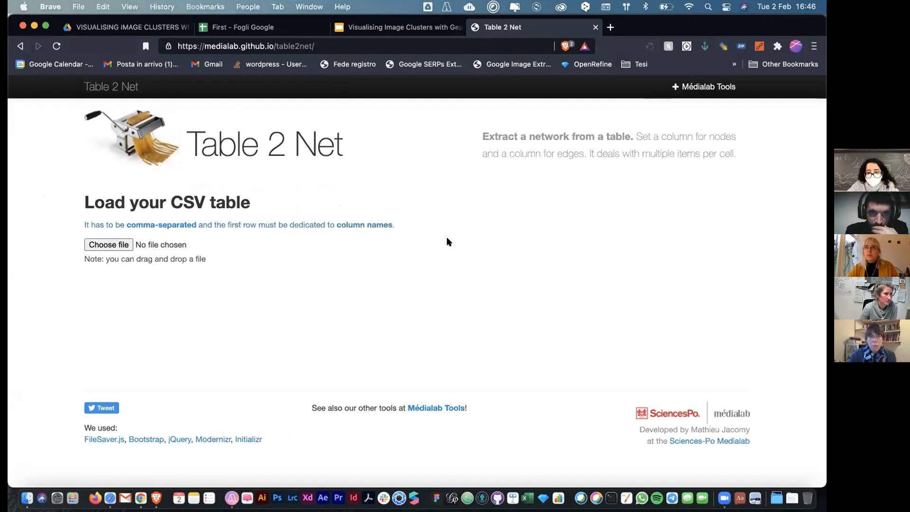
# Step: Load First - edges.csv from the 210202 folder into Table 2 Net
pyautogui.click(110, 244)
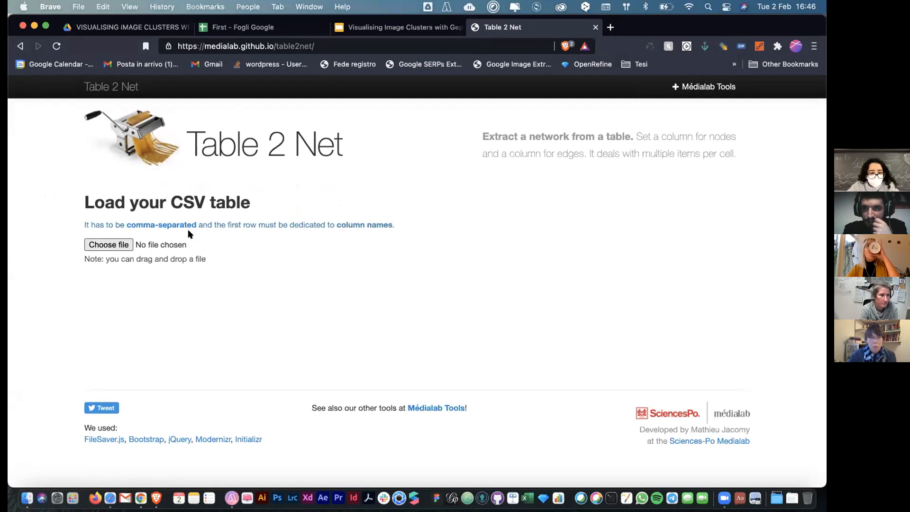
pyautogui.doubleClick(444, 211)
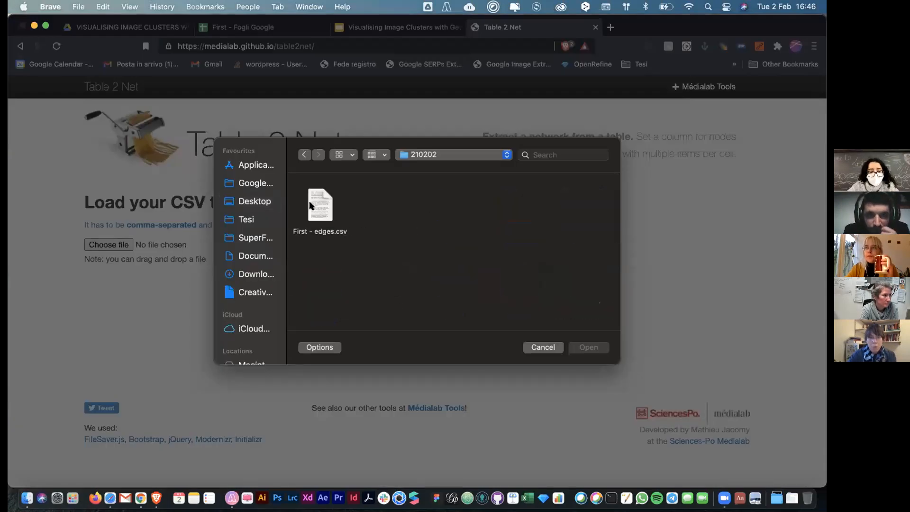
pyautogui.click(322, 232)
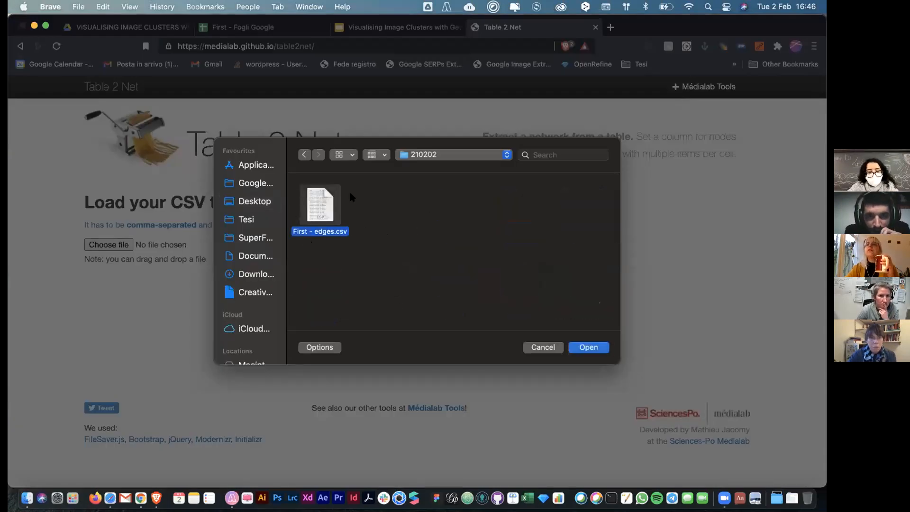
pyautogui.click(589, 348)
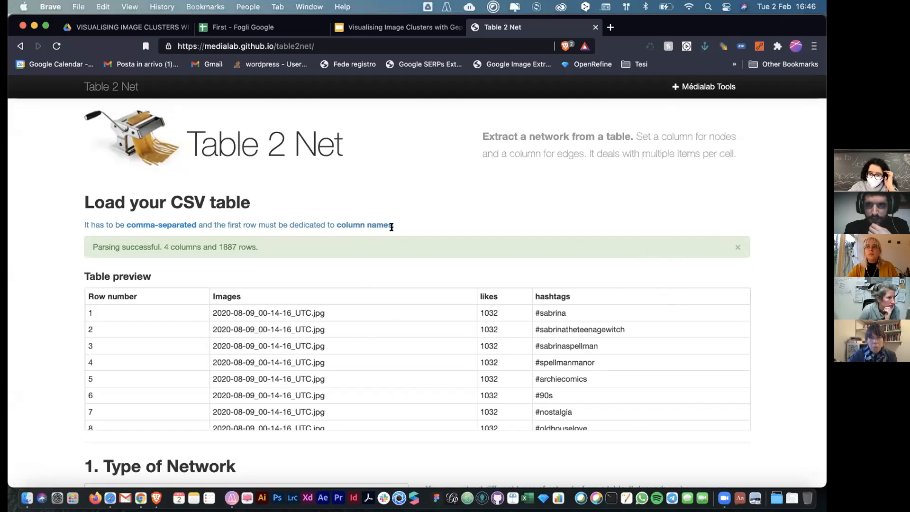
# Step: Review the preview of the loaded table and set the type of network to Bipartite (two types of nodes)
pyautogui.scroll(-1, 386, 226)
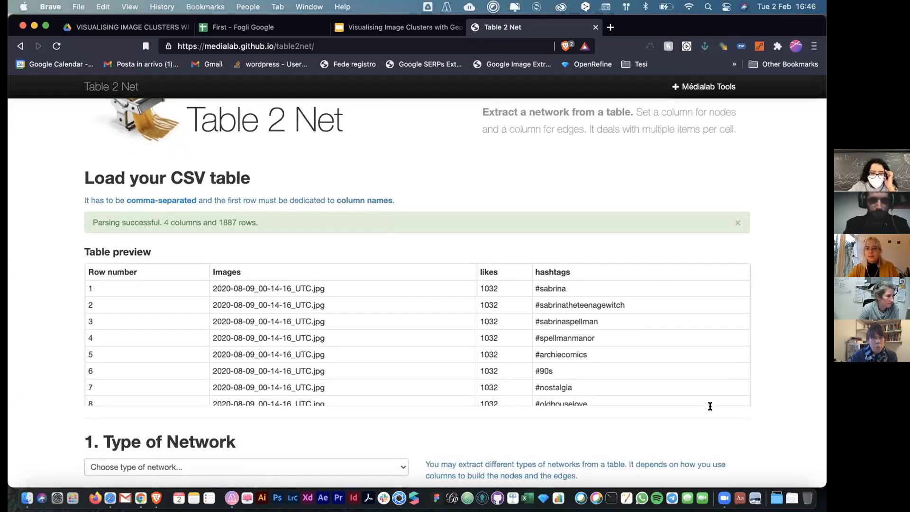
pyautogui.scroll(-5, 344, 188)
pyautogui.scroll(-1, 345, 188)
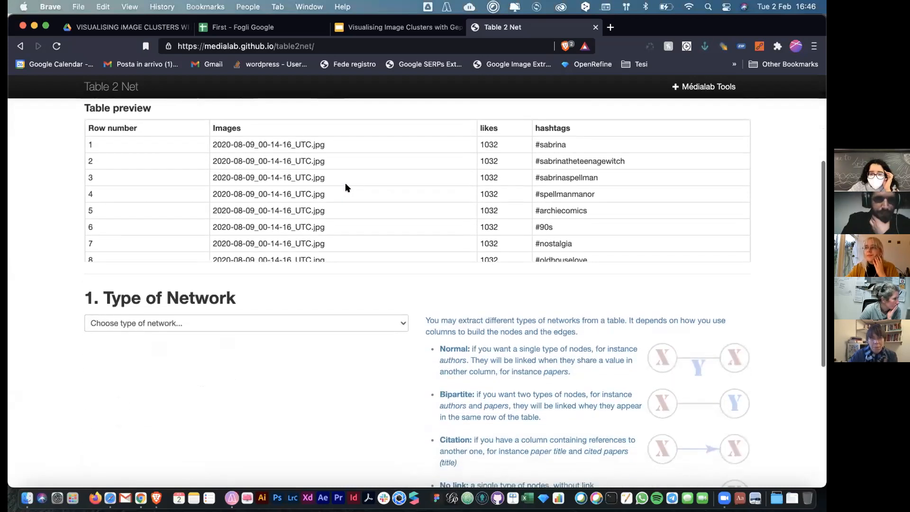
pyautogui.scroll(6, 328, 267)
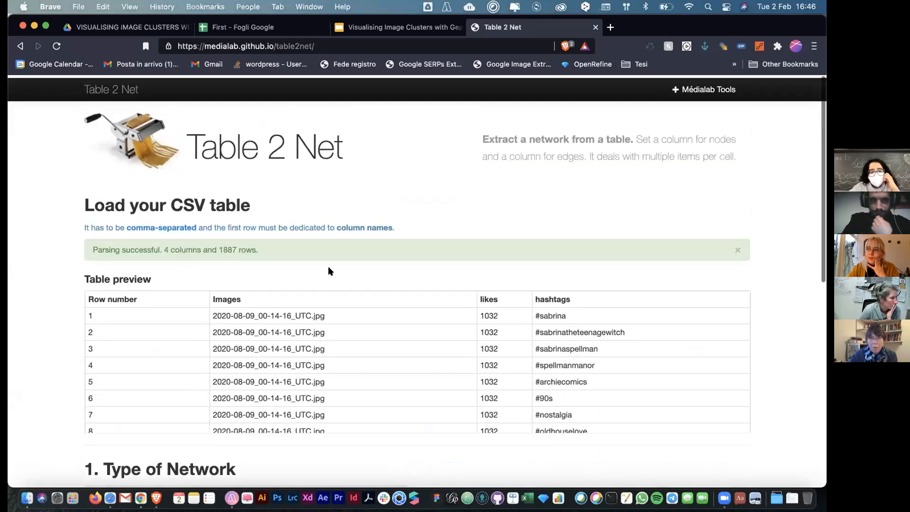
pyautogui.scroll(-5, 327, 265)
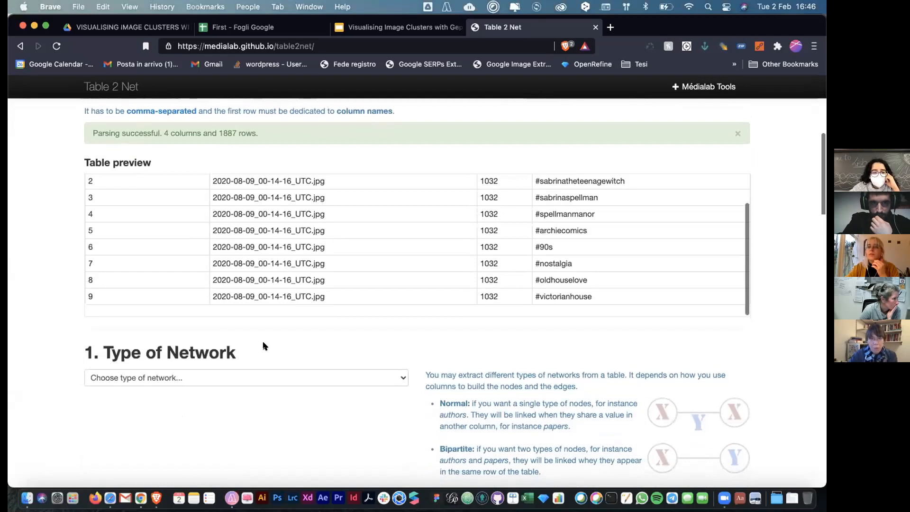
pyautogui.scroll(-5, 268, 309)
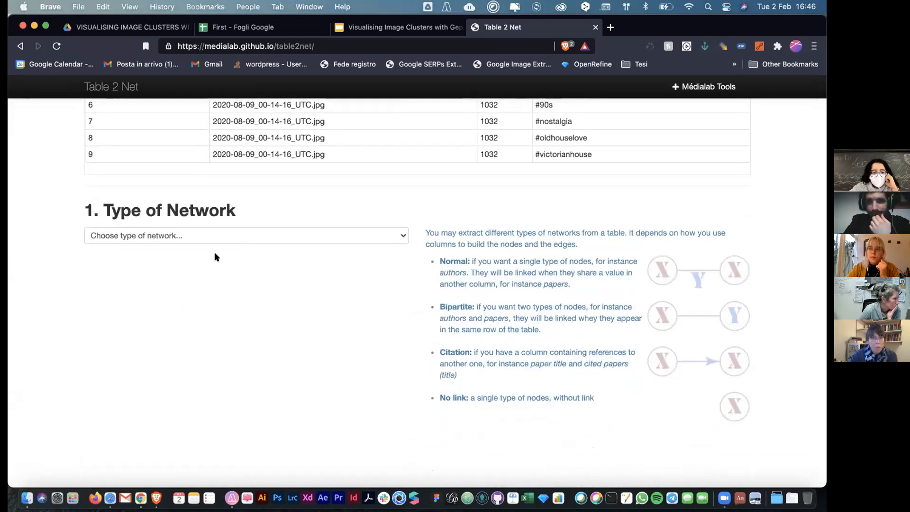
pyautogui.click(198, 235)
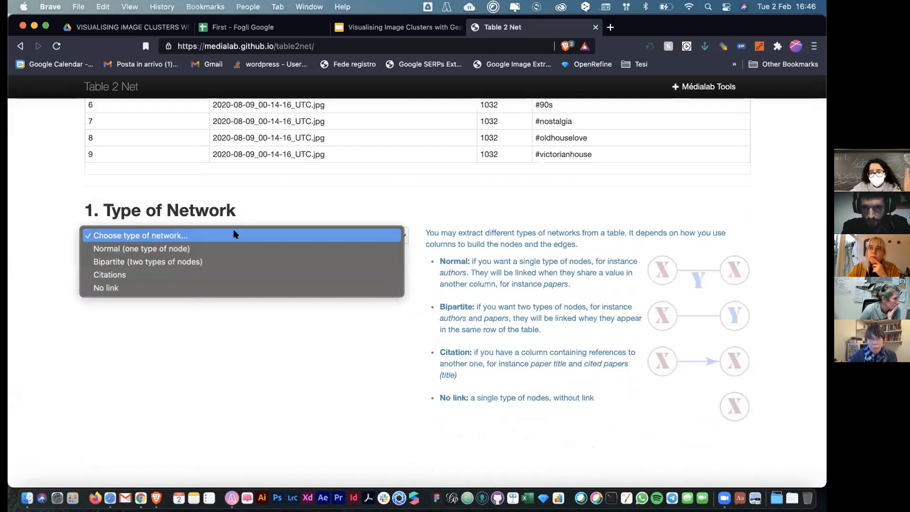
pyautogui.click(237, 261)
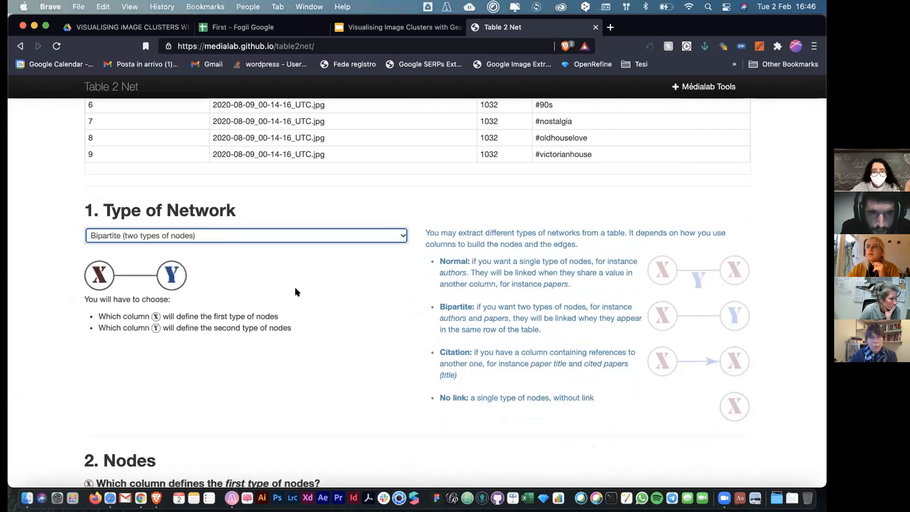
# Step: Define the first type of nodes by the Images column, keeping one expression per cell
pyautogui.scroll(-5, 296, 291)
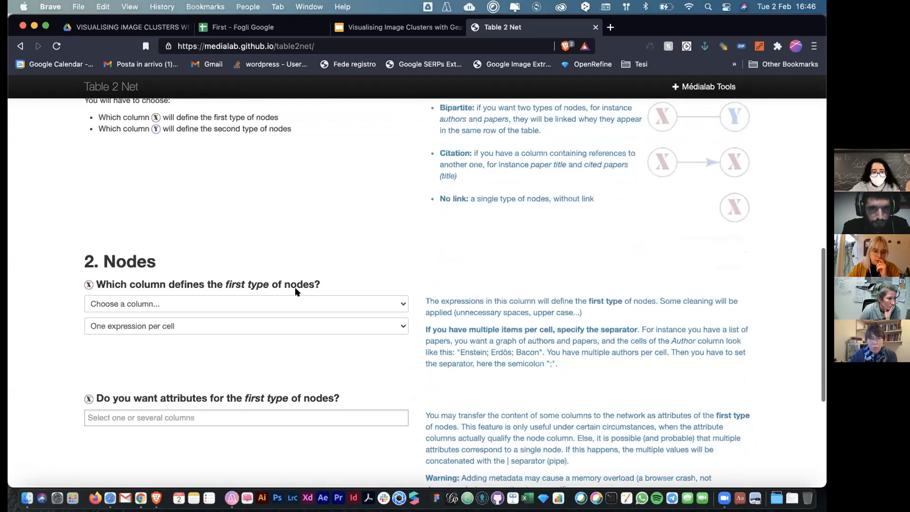
pyautogui.scroll(-2, 295, 291)
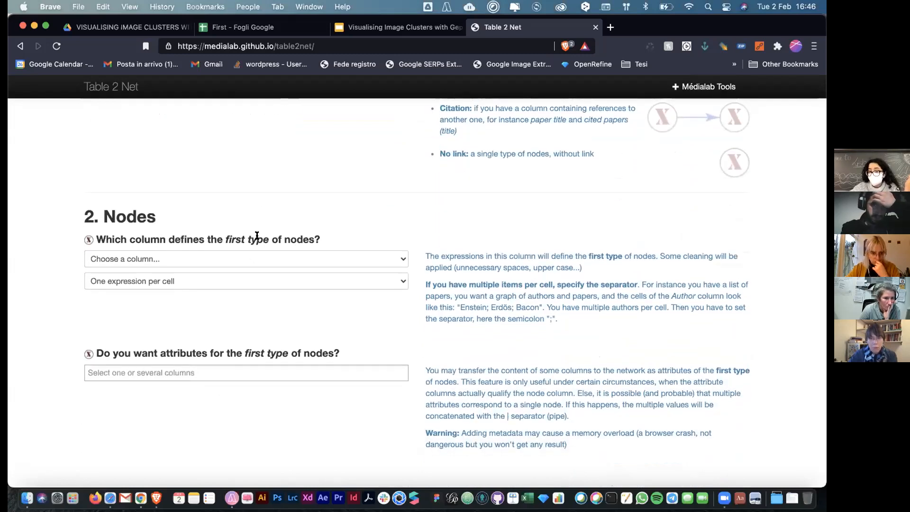
pyautogui.scroll(-1, 183, 261)
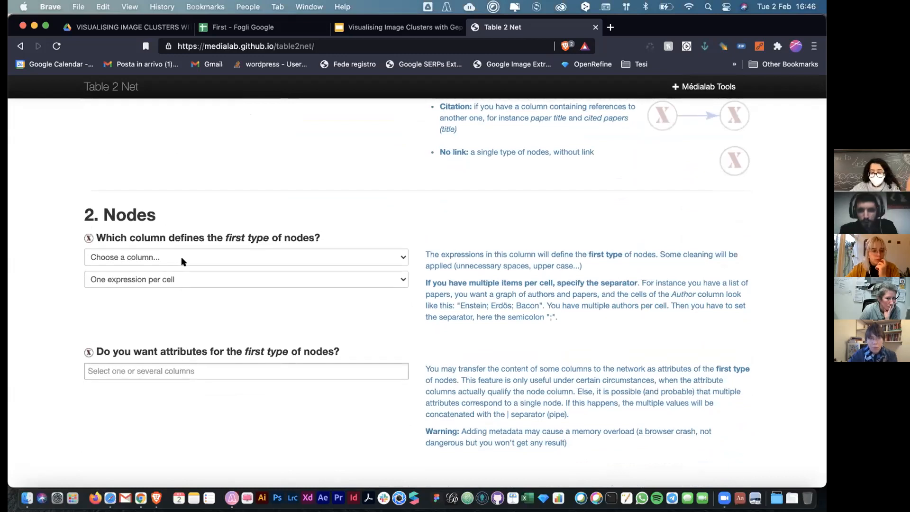
pyautogui.click(183, 261)
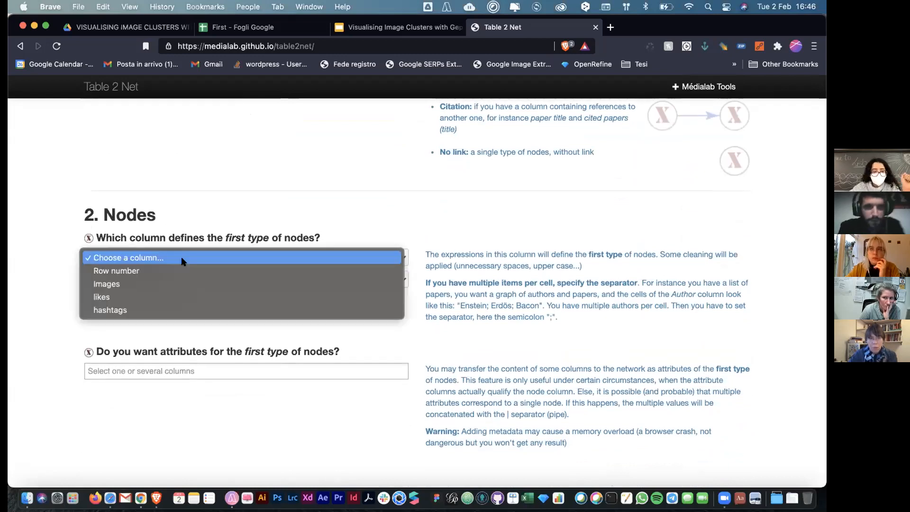
pyautogui.click(173, 283)
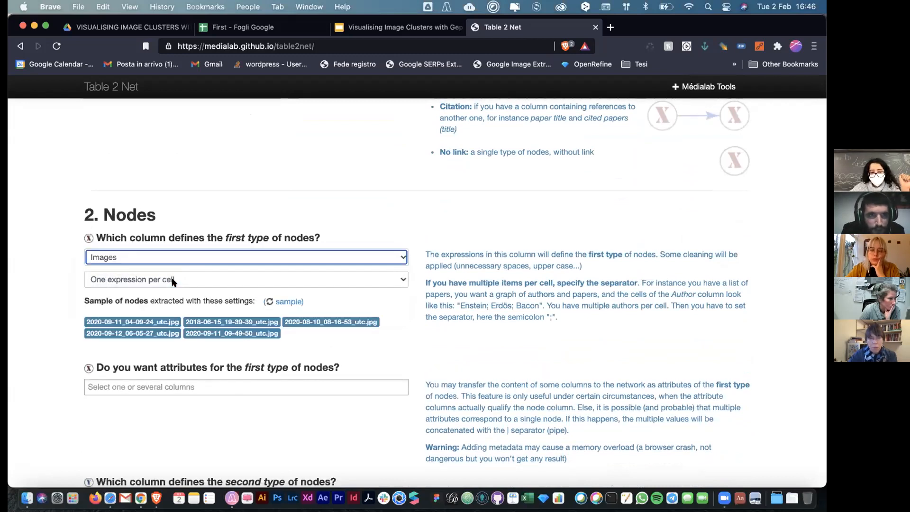
# Step: Add the likes column as an attribute for the first type of nodes
pyautogui.scroll(-2, 173, 283)
pyautogui.scroll(-1, 173, 282)
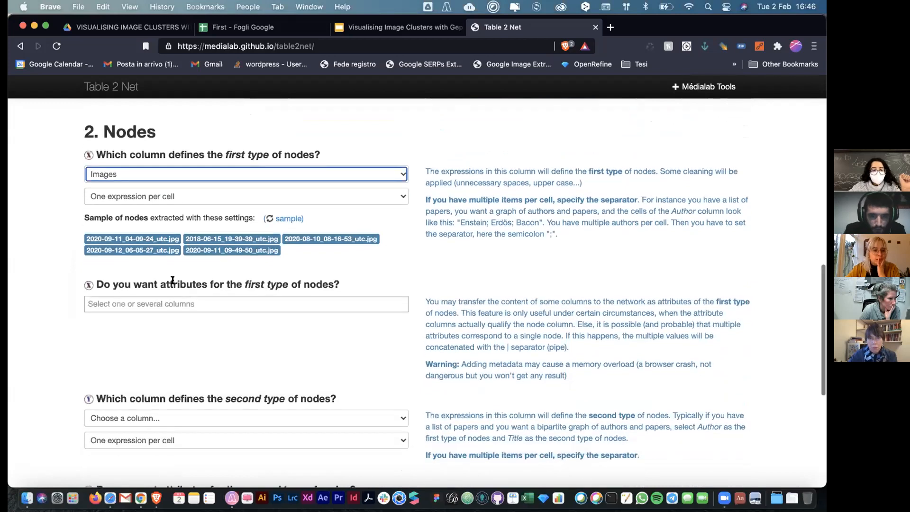
pyautogui.moveTo(160, 285); pyautogui.dragTo(295, 290)
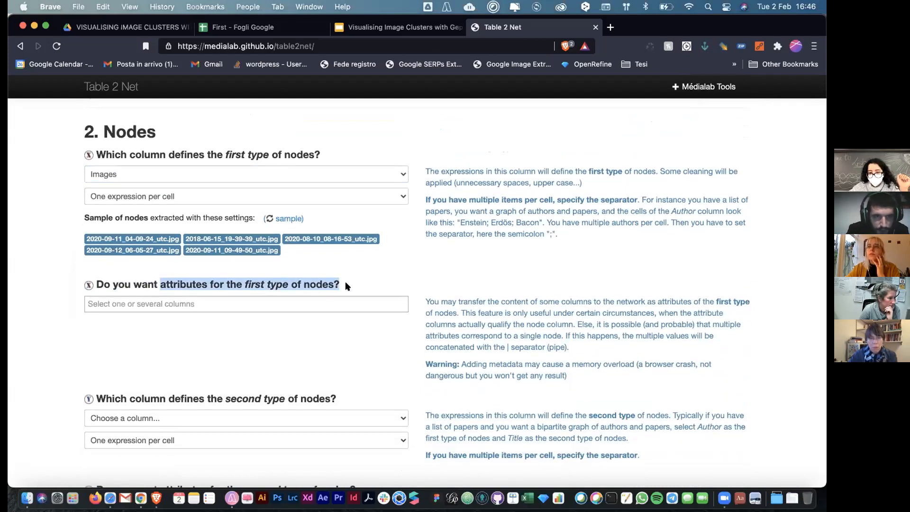
pyautogui.click(186, 302)
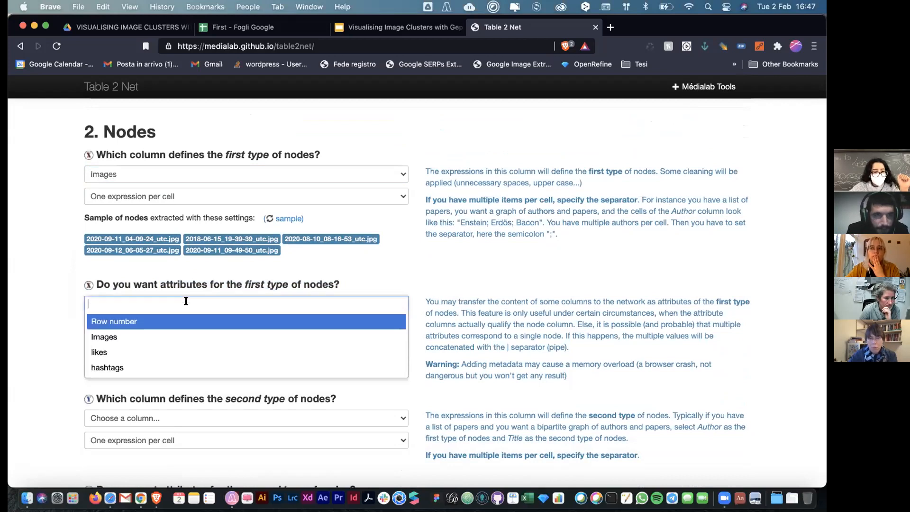
pyautogui.click(174, 351)
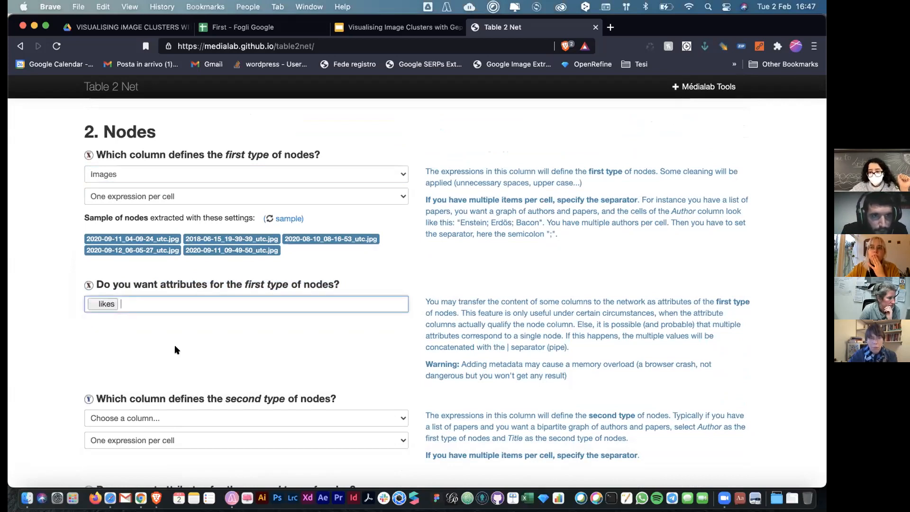
# Step: Define the second type of nodes by the hashtags column, keeping one expression per cell
pyautogui.scroll(-5, 182, 261)
pyautogui.click(181, 260)
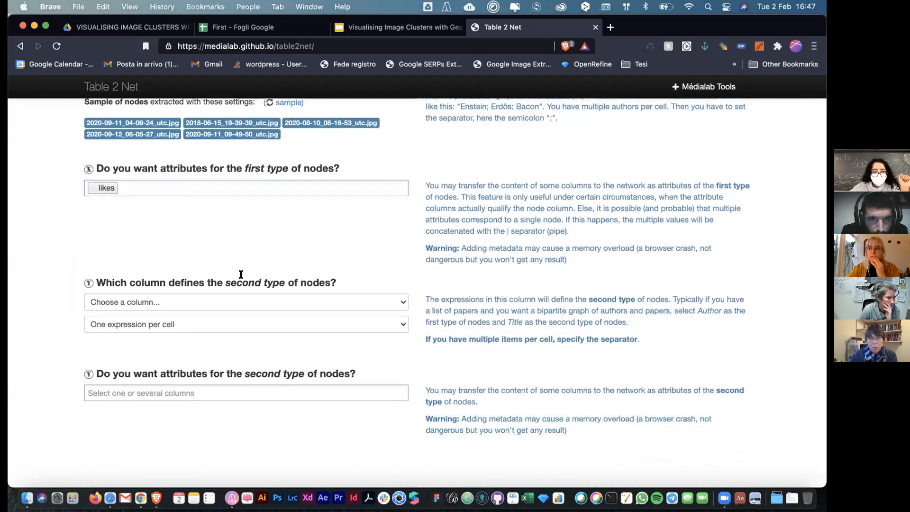
pyautogui.click(225, 300)
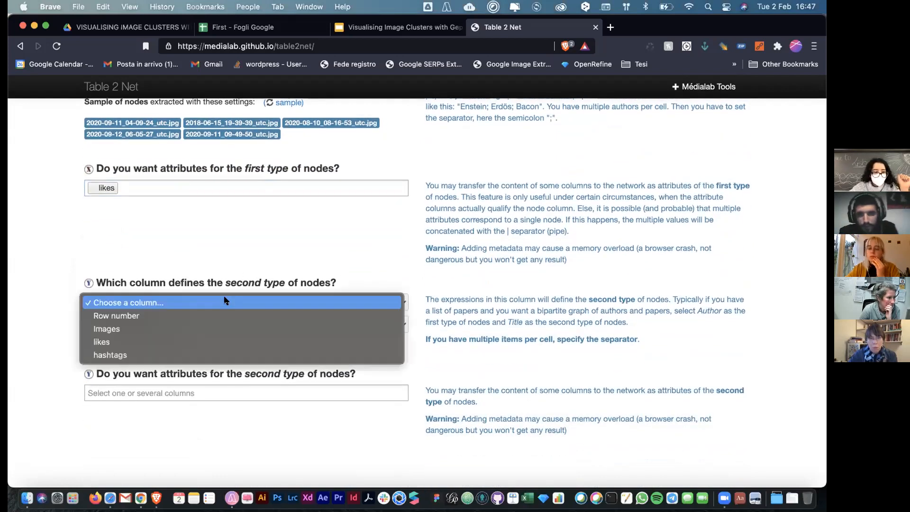
pyautogui.click(223, 351)
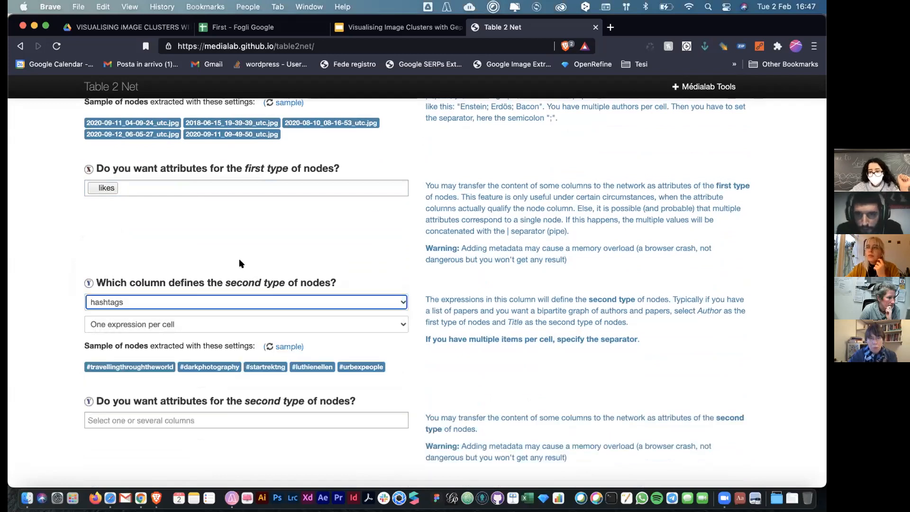
pyautogui.scroll(4, 240, 264)
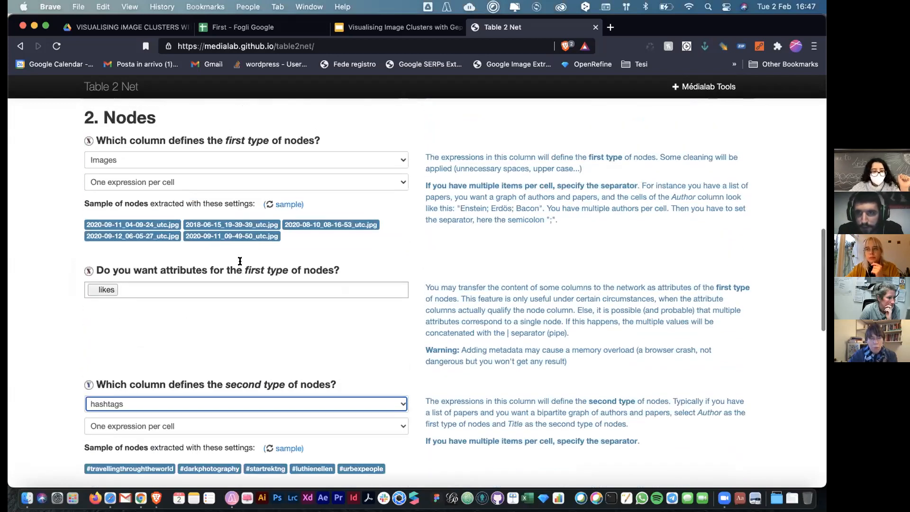
pyautogui.click(318, 348)
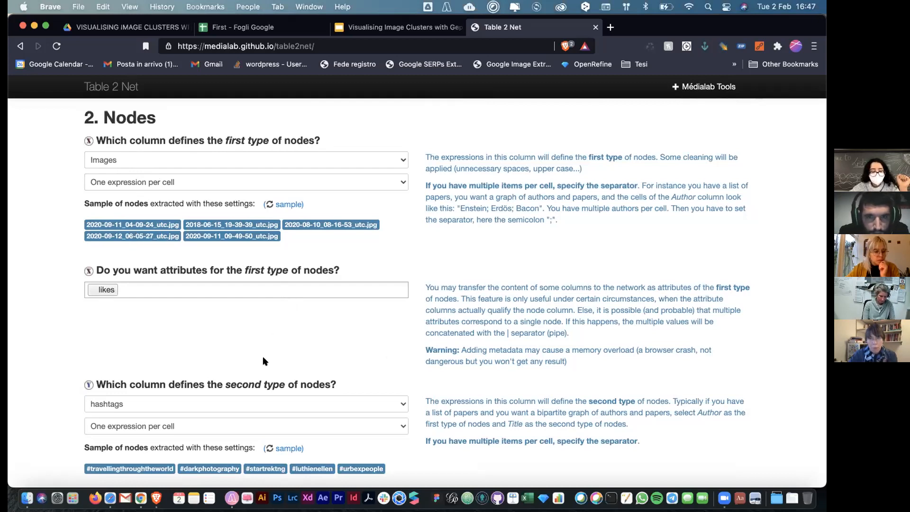
# Step: Build the network and download it as a GEXF file, leaving temporal data and edge weight unset
pyautogui.scroll(-2, 260, 360)
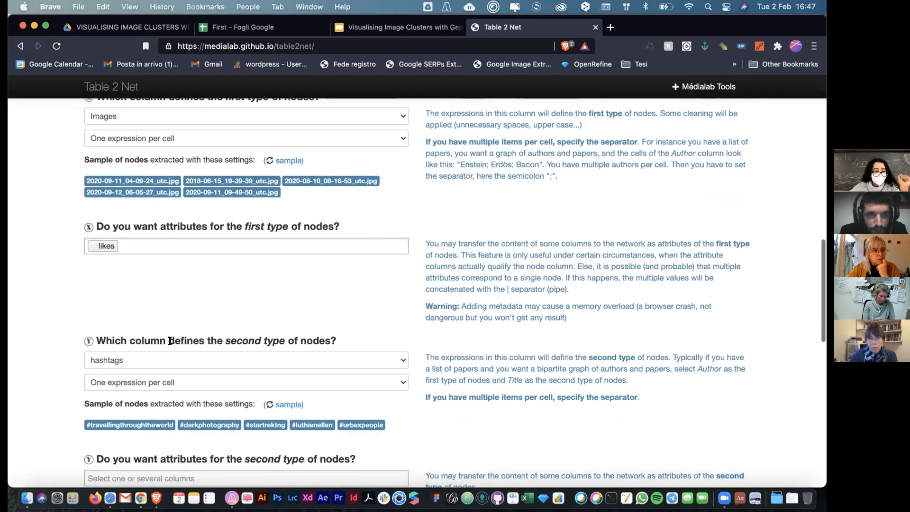
pyautogui.scroll(-1, 257, 327)
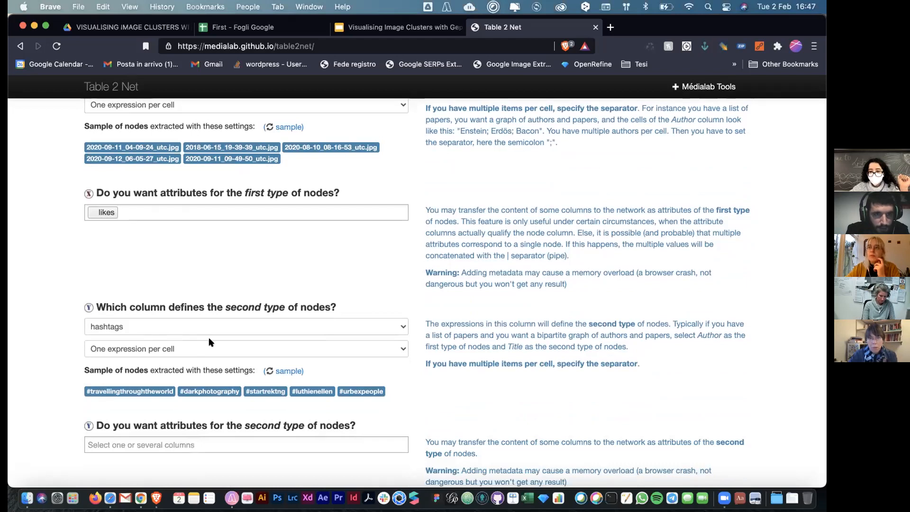
pyautogui.scroll(-5, 207, 342)
pyautogui.scroll(-6, 210, 342)
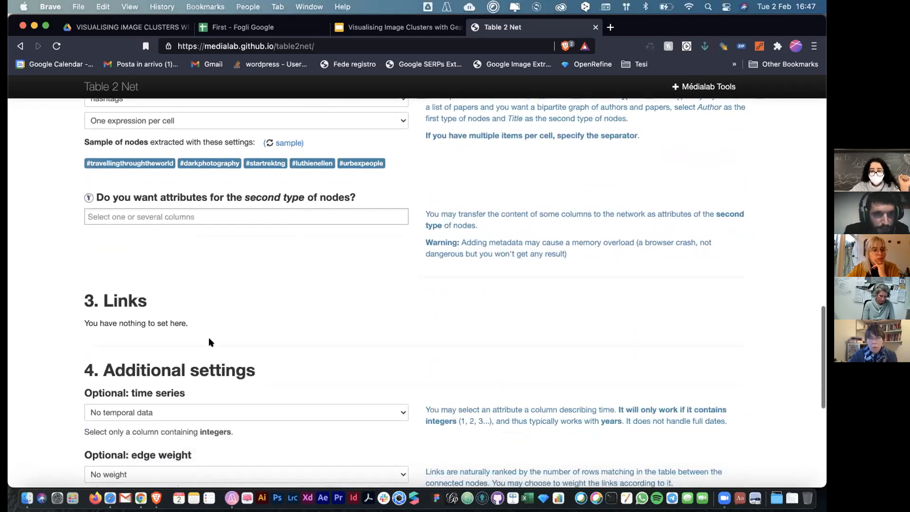
pyautogui.scroll(-2, 211, 341)
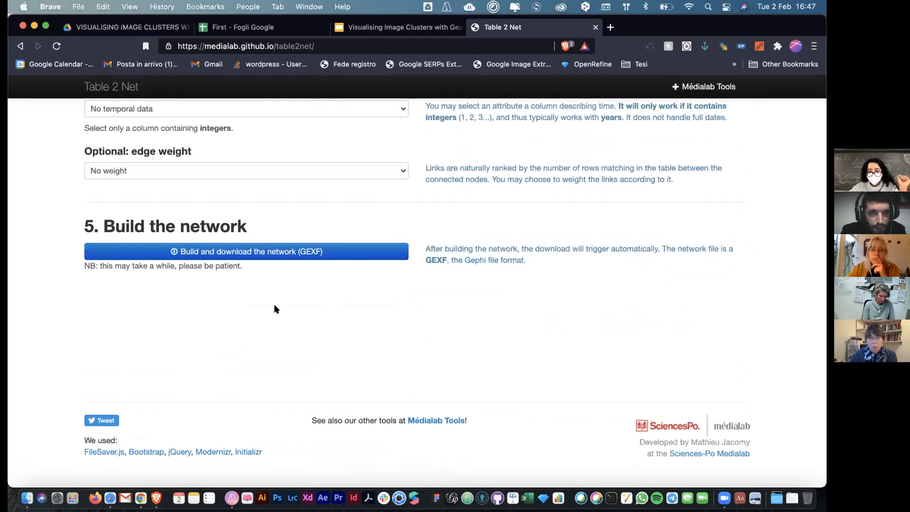
pyautogui.click(230, 256)
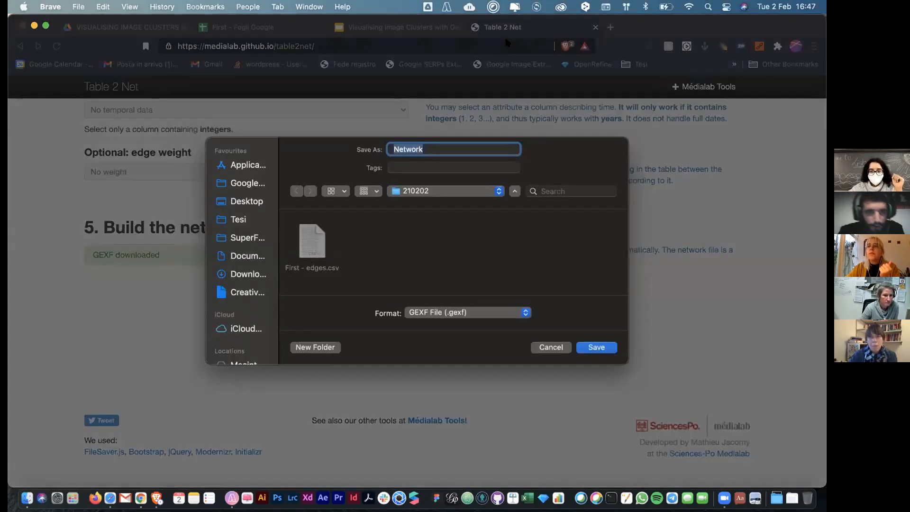
# Step: Save the GEXF network file as VisualisingImageCluster in the 210202 folder
pyautogui.click(461, 144)
pyautogui.doubleClick(461, 144)
pyautogui.press('BackSpace')
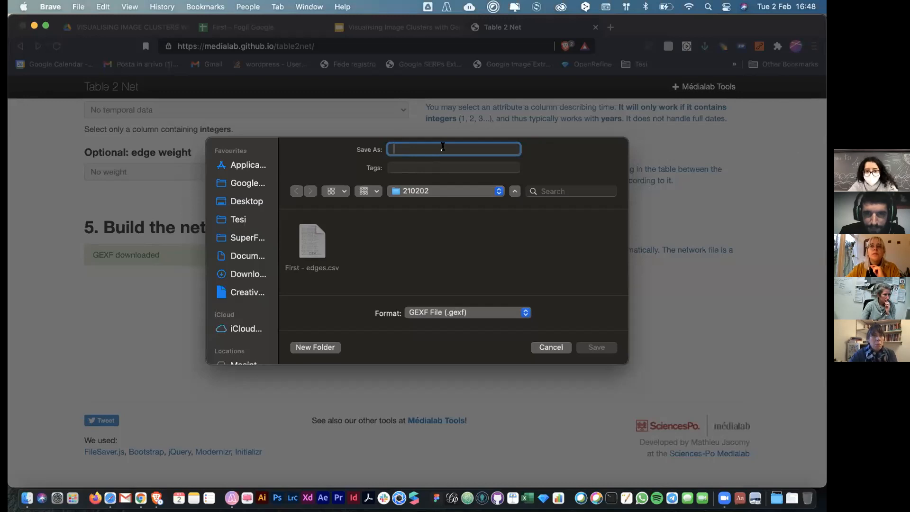
pyautogui.write('F')
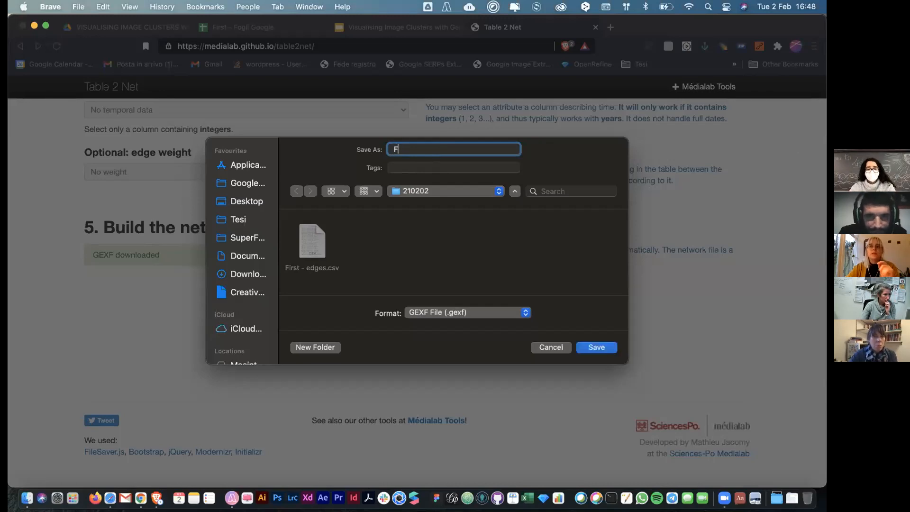
pyautogui.write('irt')
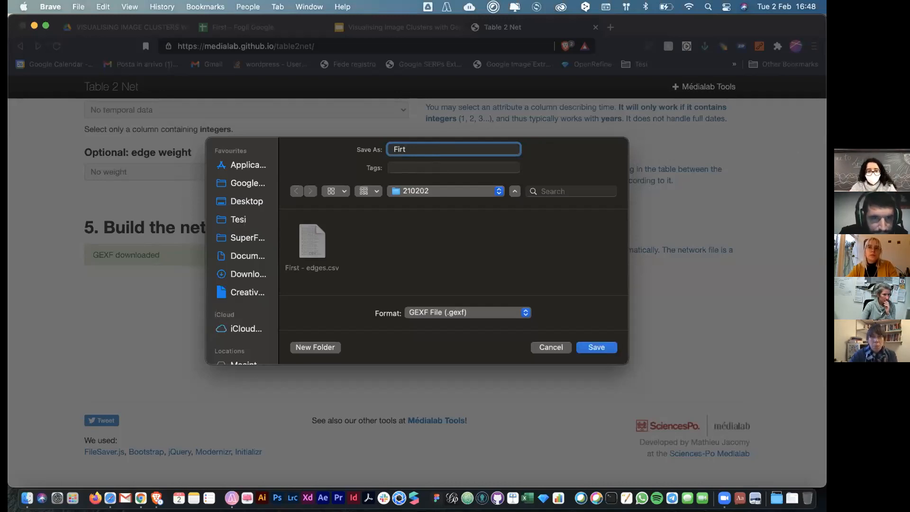
pyautogui.press('BackSpace')
pyautogui.press('BackSpace')
pyautogui.press('BackSpace')
pyautogui.press('BackSpace')
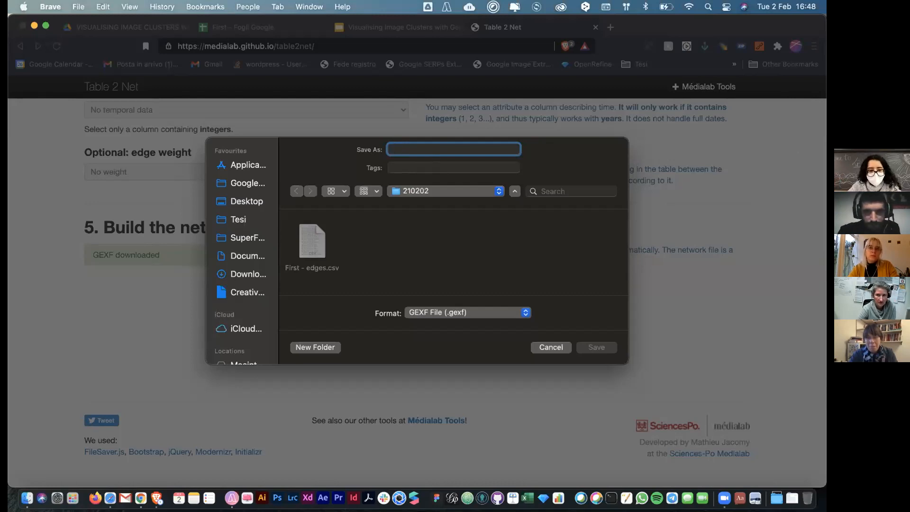
pyautogui.write('Visualis')
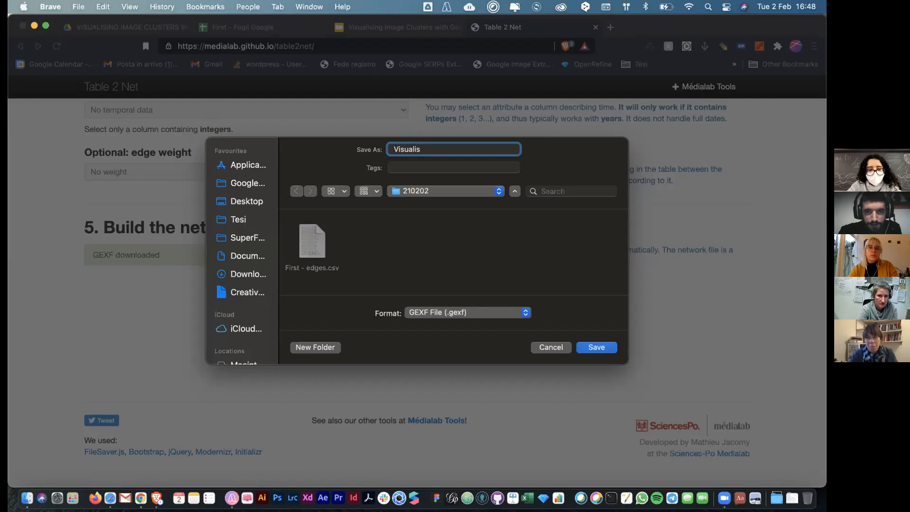
pyautogui.write('ingImages')
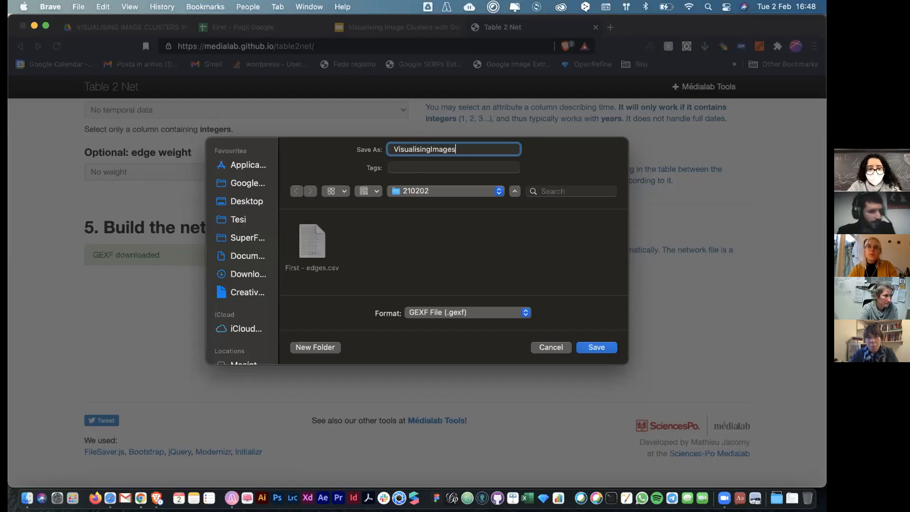
pyautogui.press('BackSpace')
pyautogui.write('Cluster')
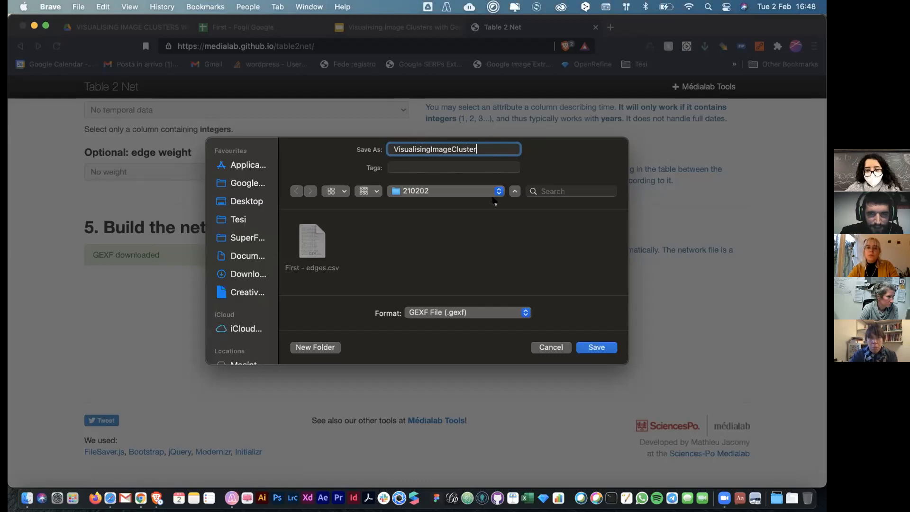
pyautogui.click(592, 346)
# Step: Review the column and attribute settings for both node types and the build section of the page
pyautogui.scroll(5, 230, 260)
pyautogui.scroll(10, 230, 261)
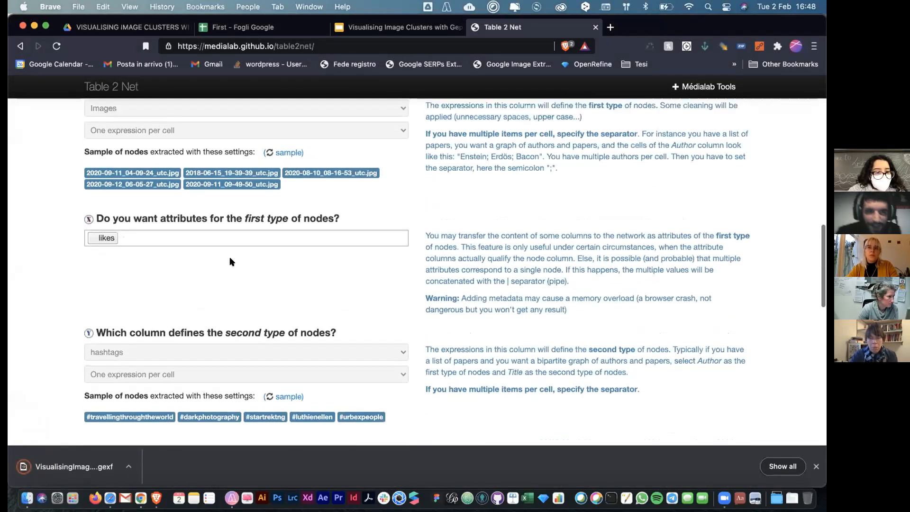
pyautogui.scroll(-2, 230, 260)
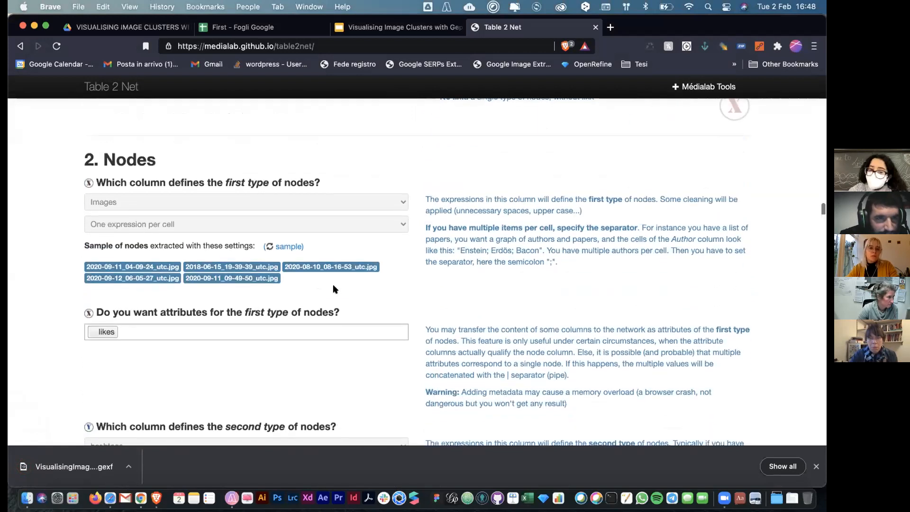
pyautogui.scroll(1, 335, 290)
pyautogui.scroll(-2, 335, 289)
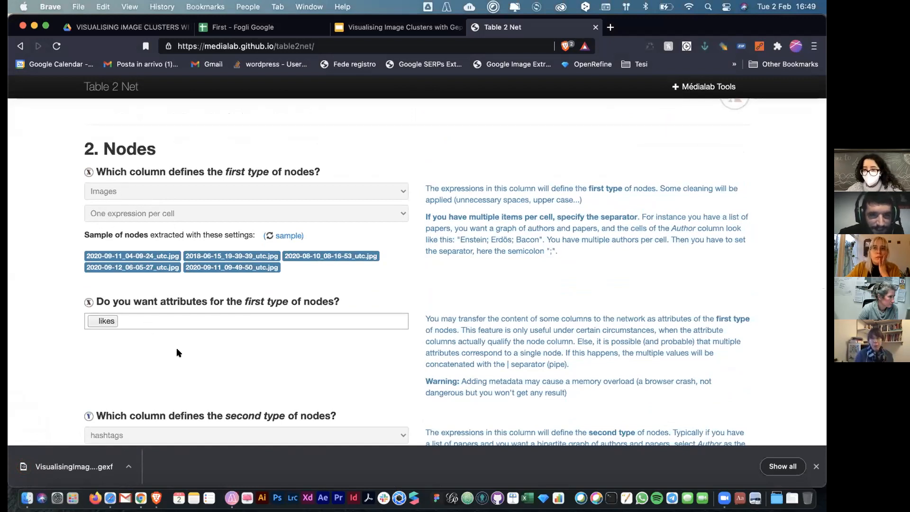
pyautogui.scroll(-3, 178, 351)
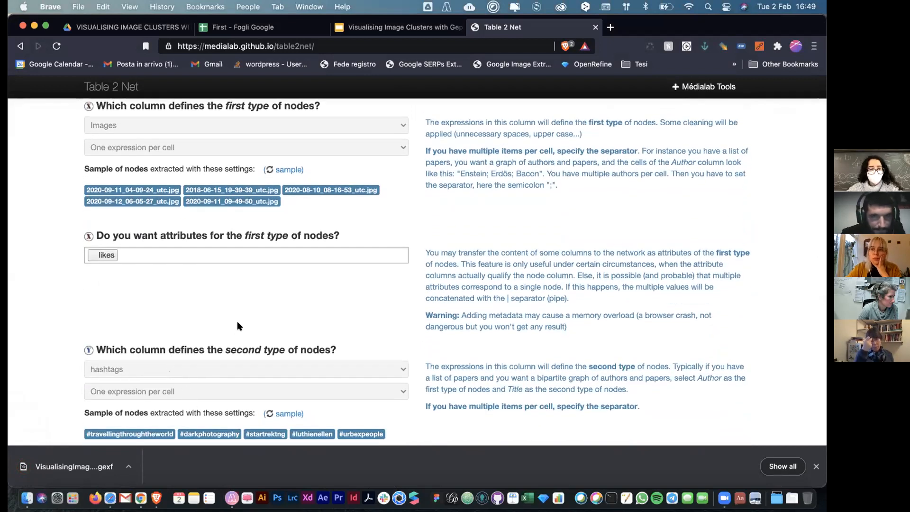
pyautogui.scroll(1, 237, 325)
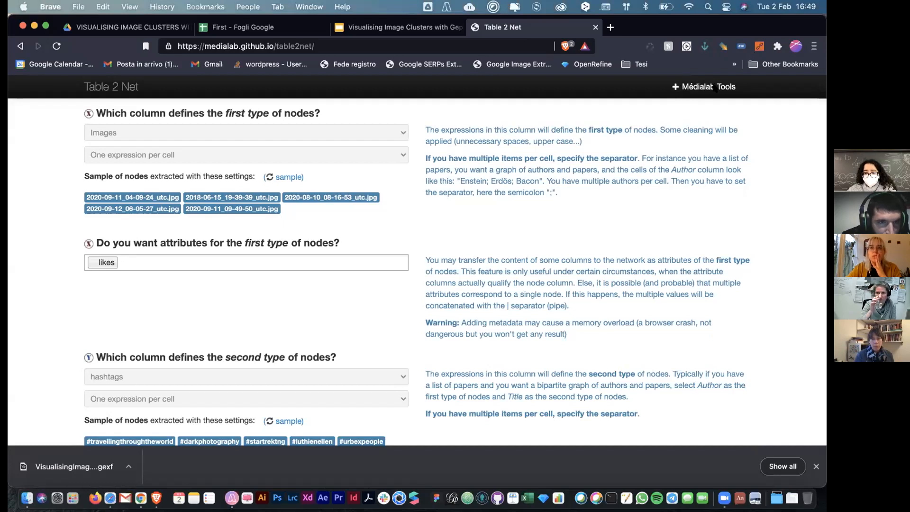
pyautogui.scroll(-1, 204, 293)
pyautogui.scroll(-15, 204, 292)
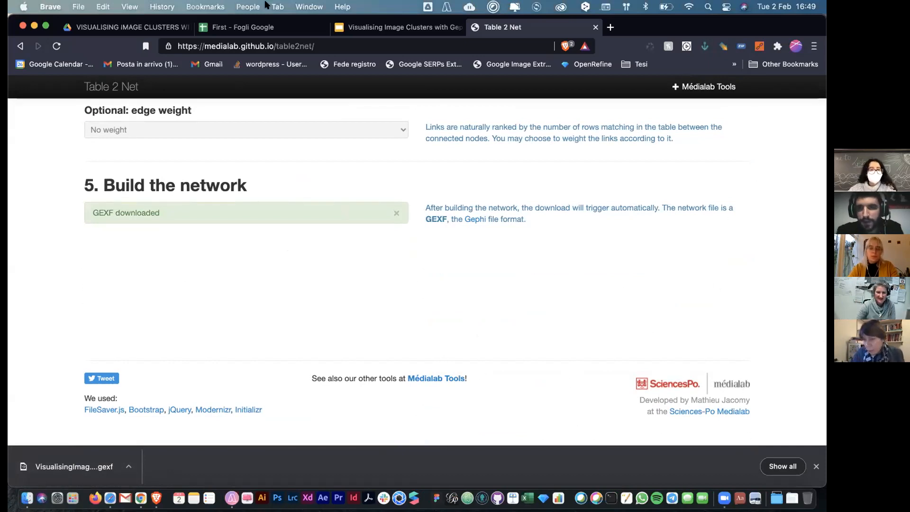
# Step: Switch to Gephi and dismiss its Welcome window to reach the empty workspace
pyautogui.click(452, 497)
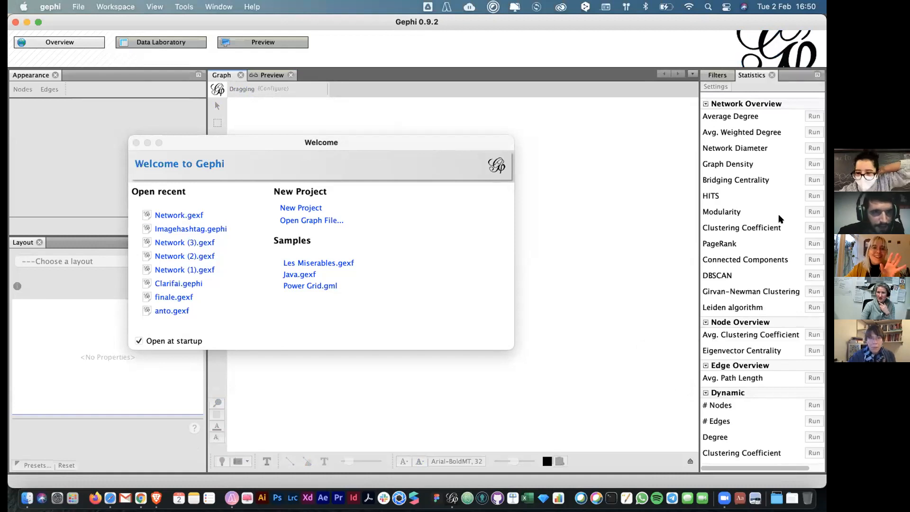
pyautogui.moveTo(773, 195)
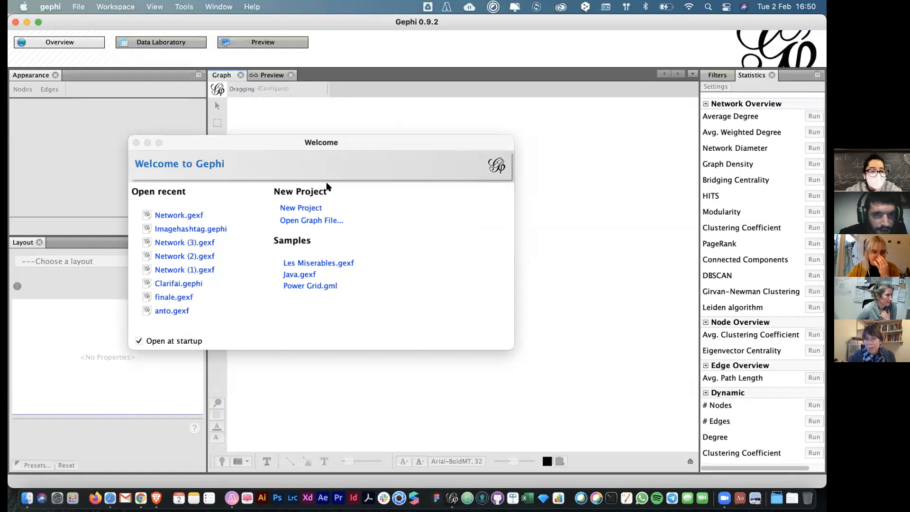
pyautogui.click(134, 148)
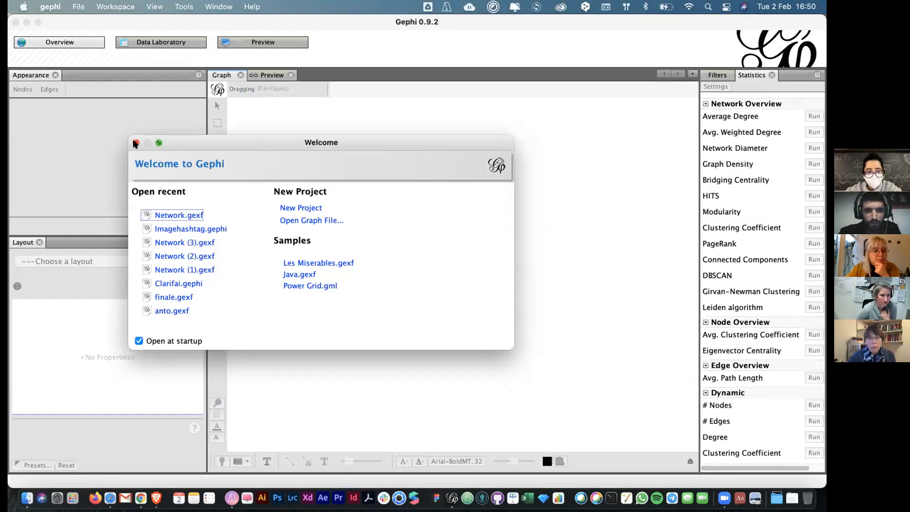
pyautogui.click(135, 142)
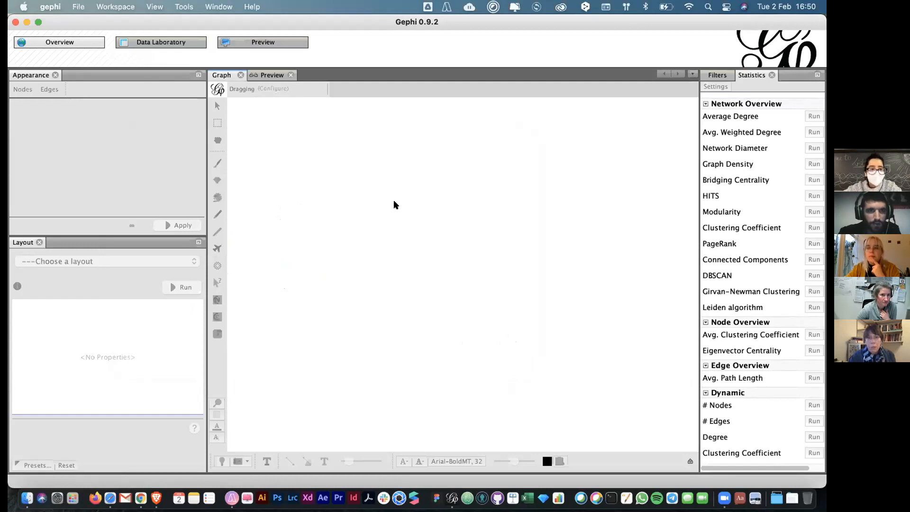
# Step: Open the plugin manager and search the available plugins for Image Preview
pyautogui.click(183, 8)
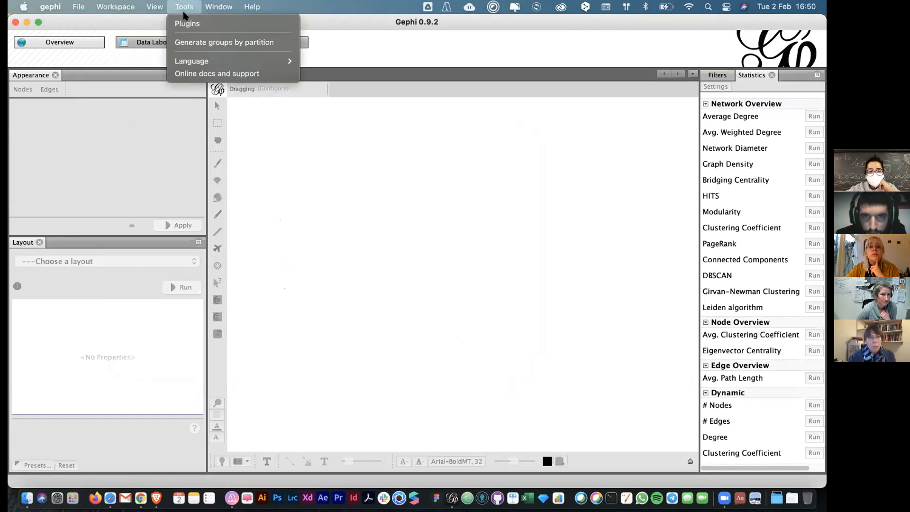
pyautogui.click(213, 23)
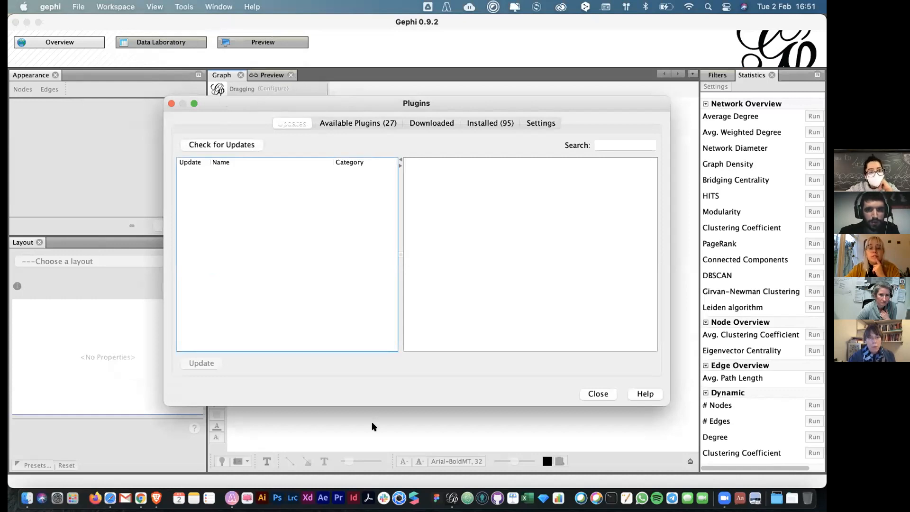
pyautogui.click(352, 125)
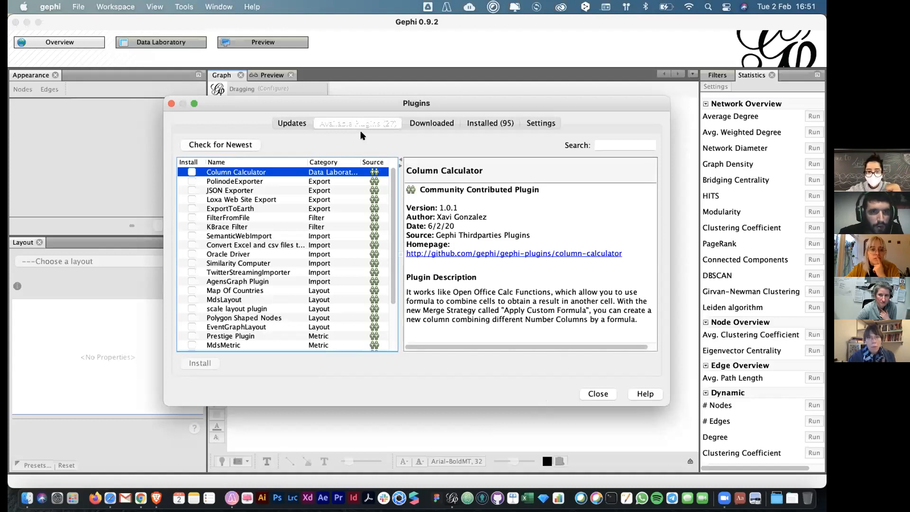
pyautogui.click(616, 144)
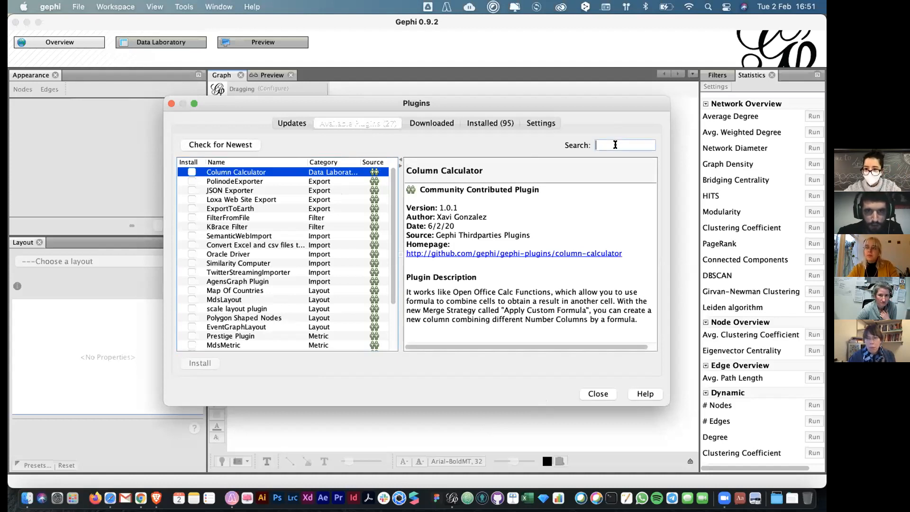
pyautogui.write('Imag')
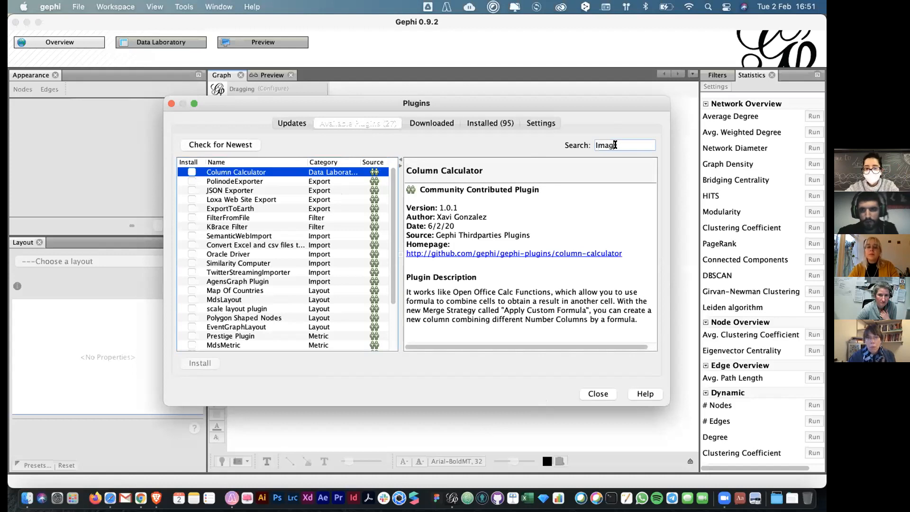
pyautogui.write('e Preview')
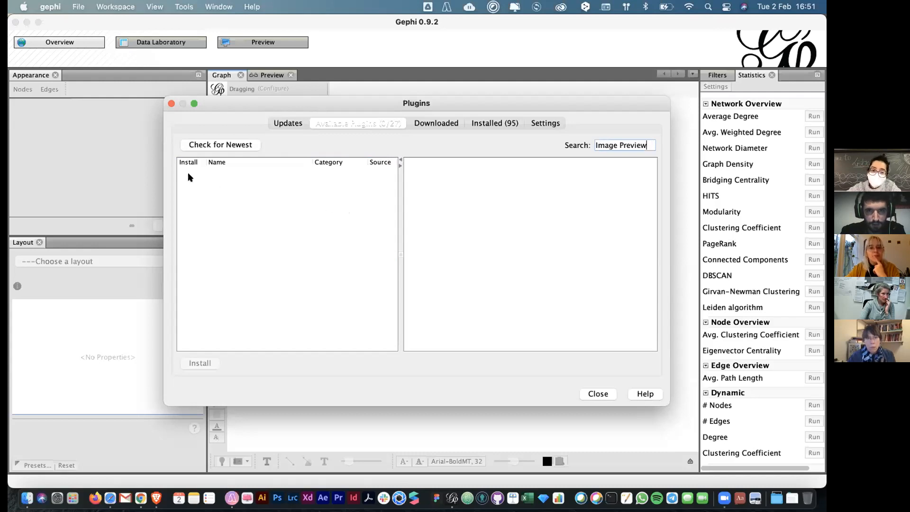
# Step: Clear the plugin search and try marking JSON Exporter for installation before unmarking it
pyautogui.tripleClick(602, 143)
pyautogui.press('BackSpace')
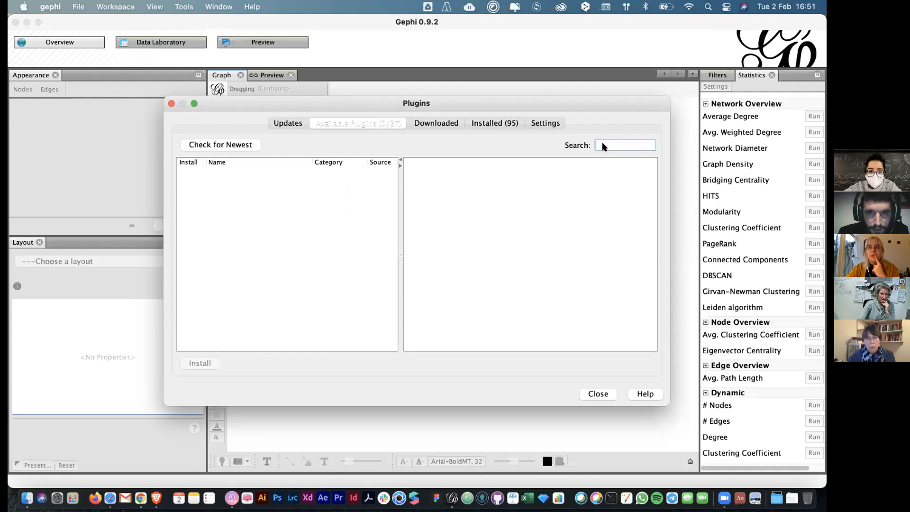
pyautogui.click(190, 190)
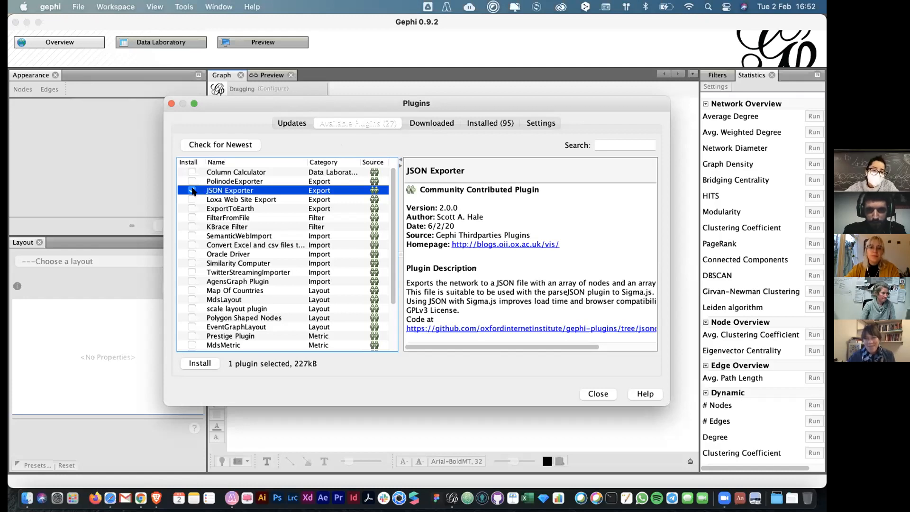
pyautogui.click(192, 190)
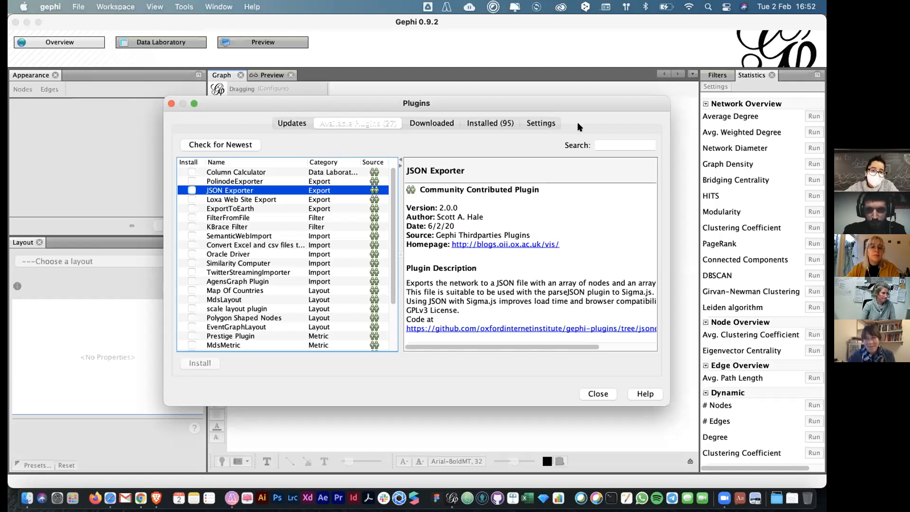
# Step: Look at the list of installed plugins and close the plugin manager
pyautogui.click(494, 122)
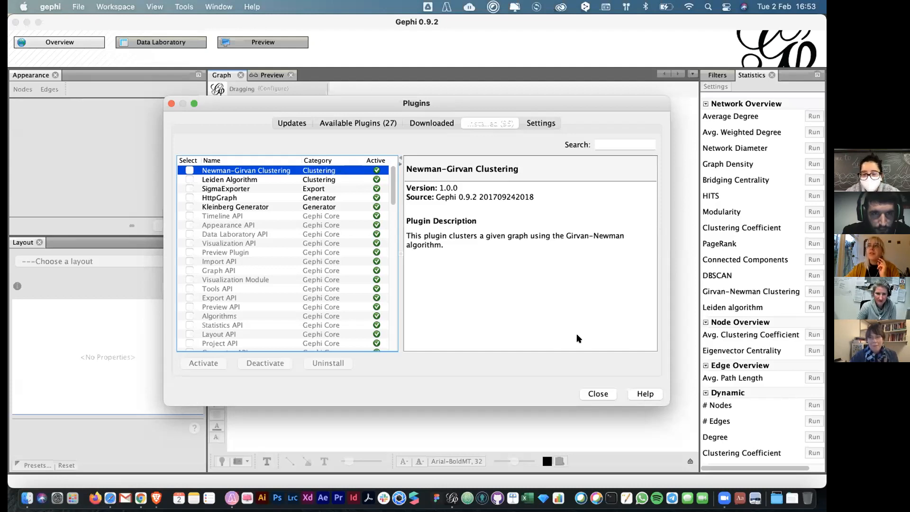
pyautogui.click(757, 436)
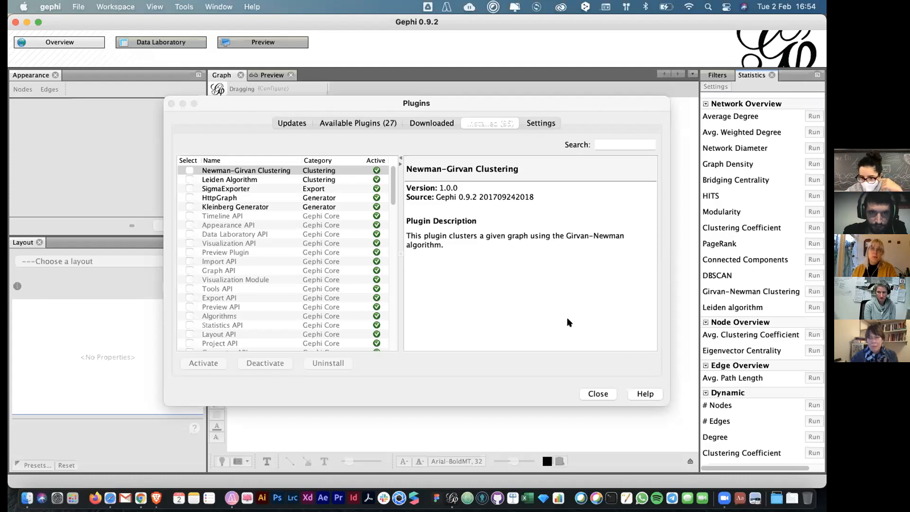
pyautogui.click(183, 138)
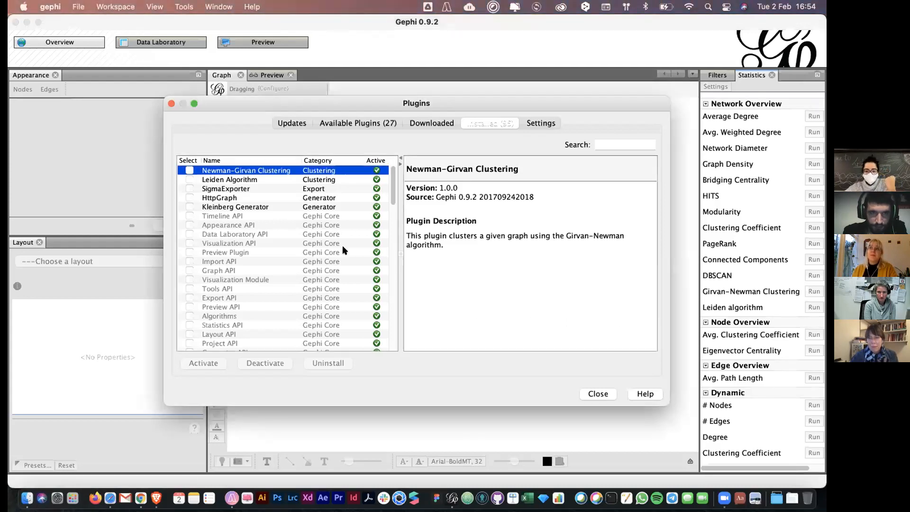
pyautogui.click(171, 103)
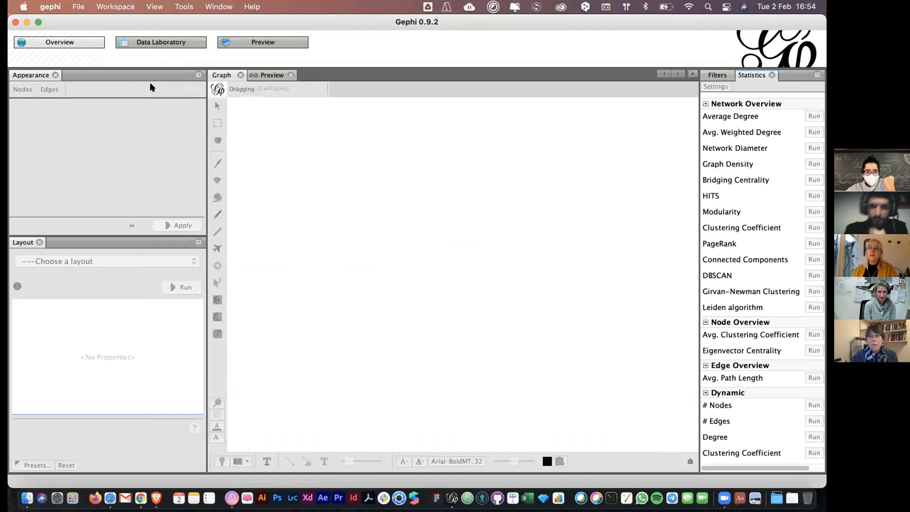
# Step: Restart Gephi and open the graph file VisualisingImageCluster.gexf from the 210202 folder
pyautogui.click(14, 22)
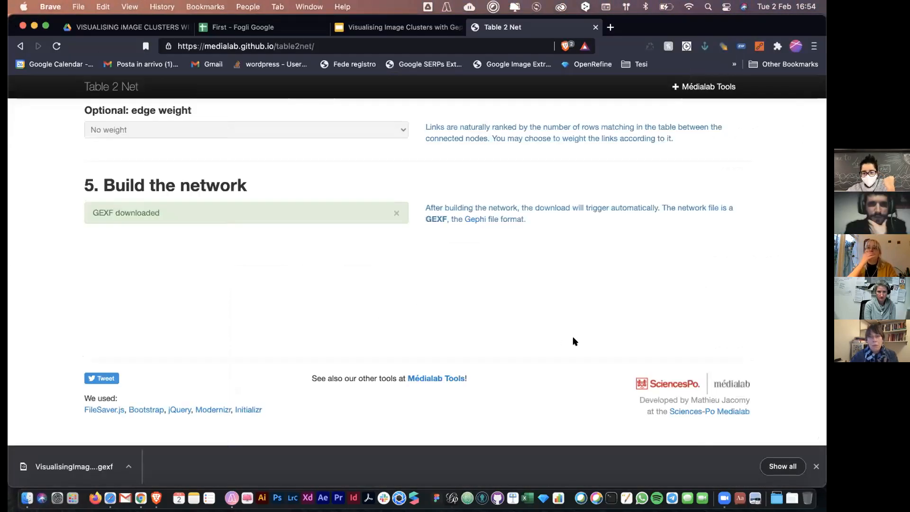
pyautogui.click(452, 492)
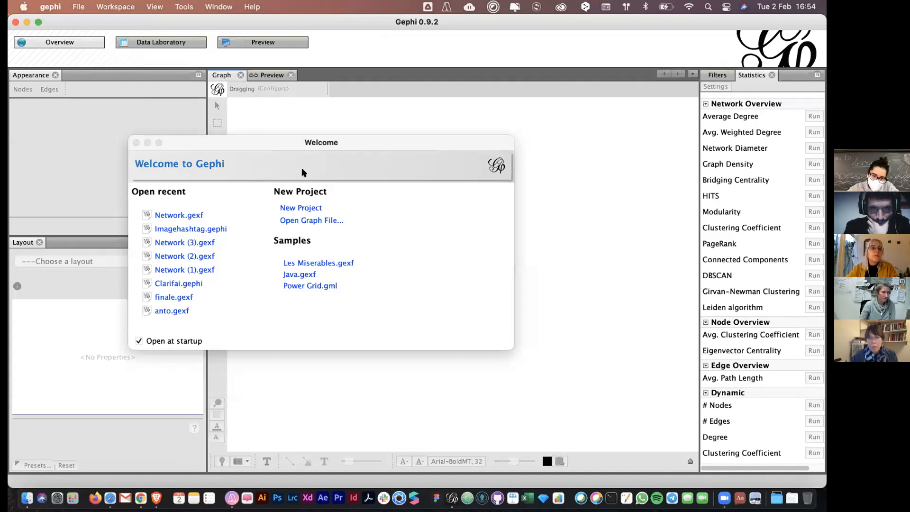
pyautogui.moveTo(373, 144); pyautogui.dragTo(468, 137)
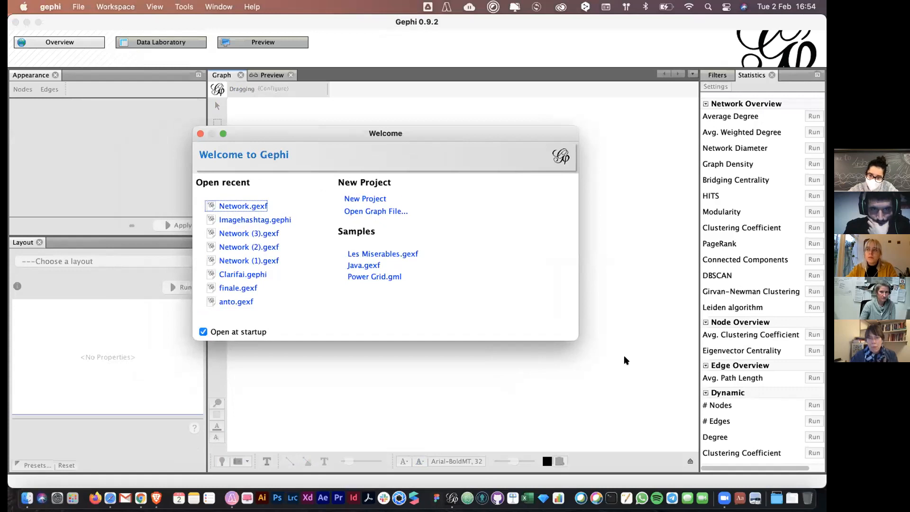
pyautogui.click(374, 212)
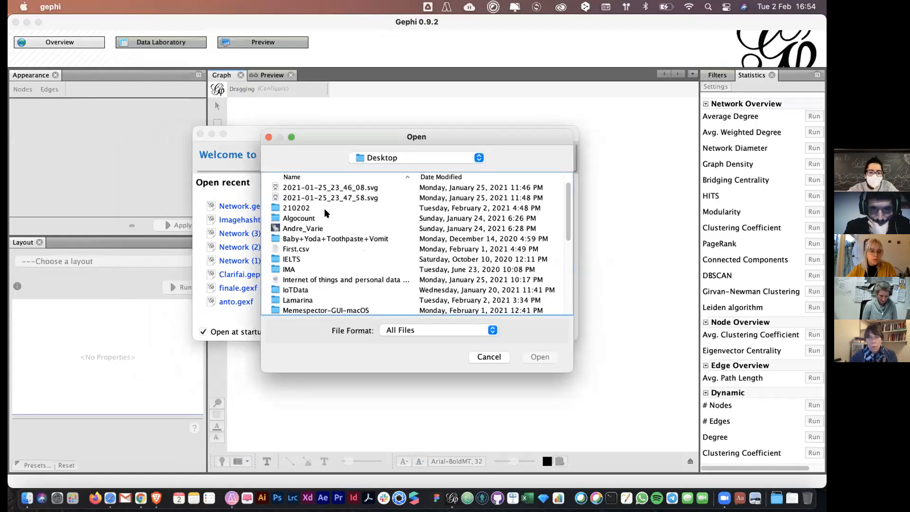
pyautogui.doubleClick(297, 209)
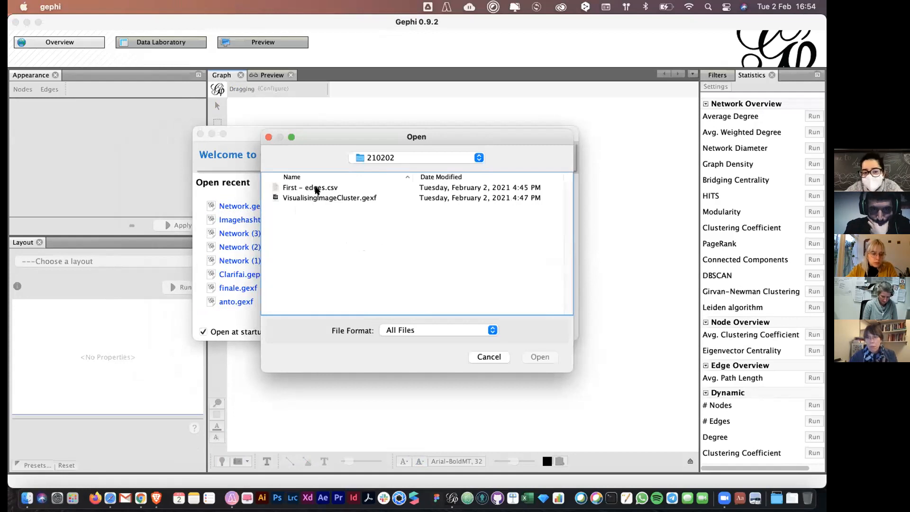
pyautogui.click(343, 197)
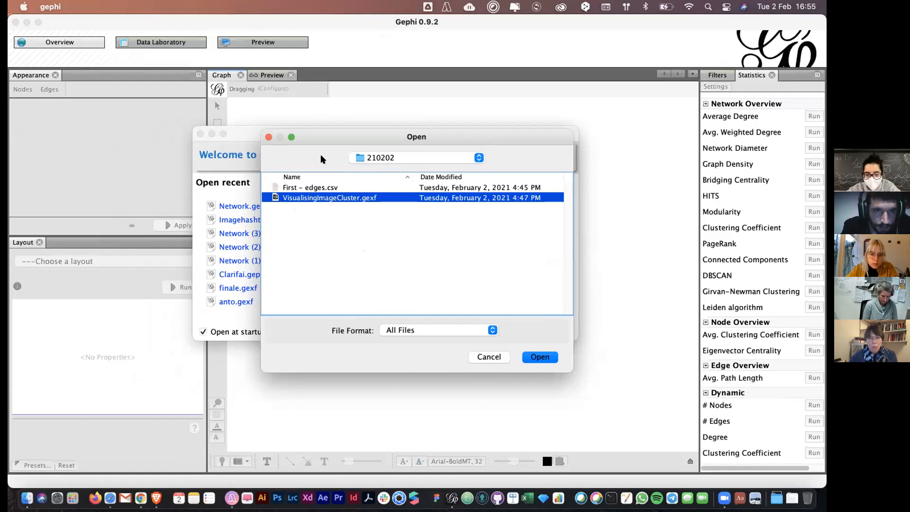
pyautogui.moveTo(321, 138); pyautogui.dragTo(174, 89)
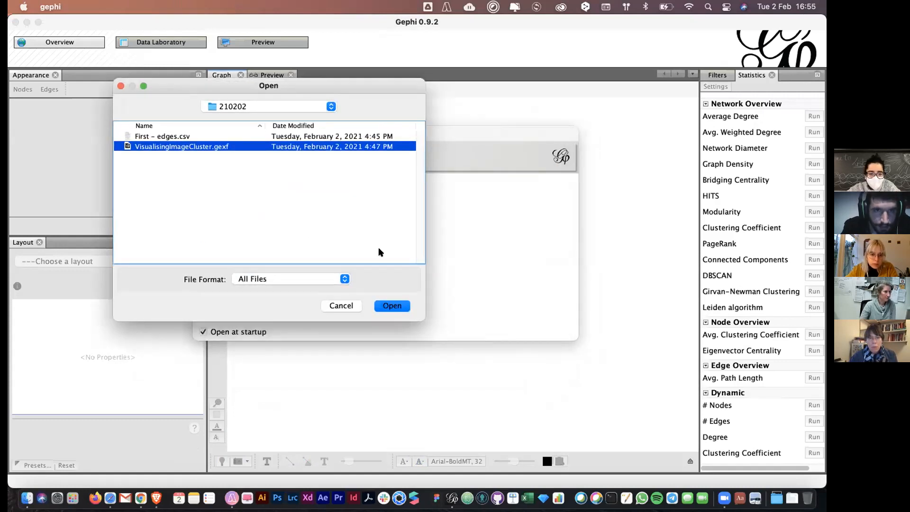
pyautogui.click(389, 306)
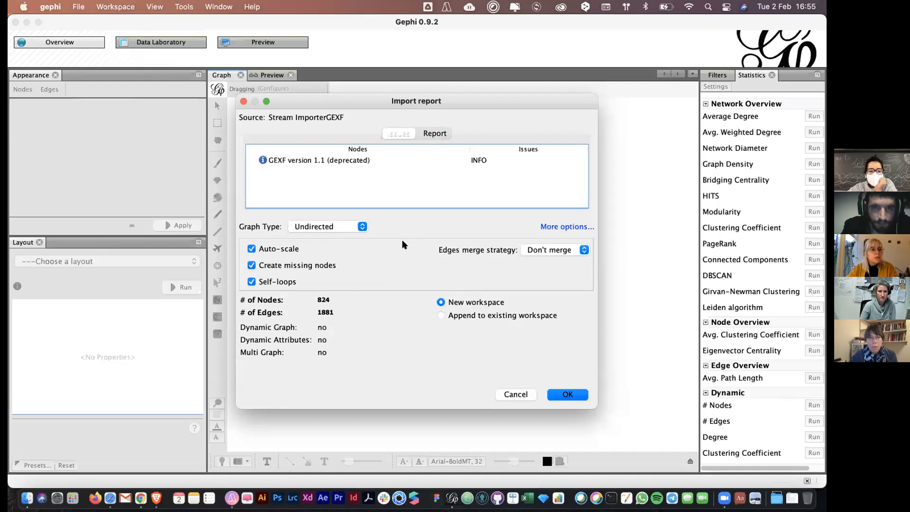
# Step: Import the graph with its type set to Mixed into a new workspace, leaving edges unmerged
pyautogui.moveTo(367, 97); pyautogui.dragTo(297, 88)
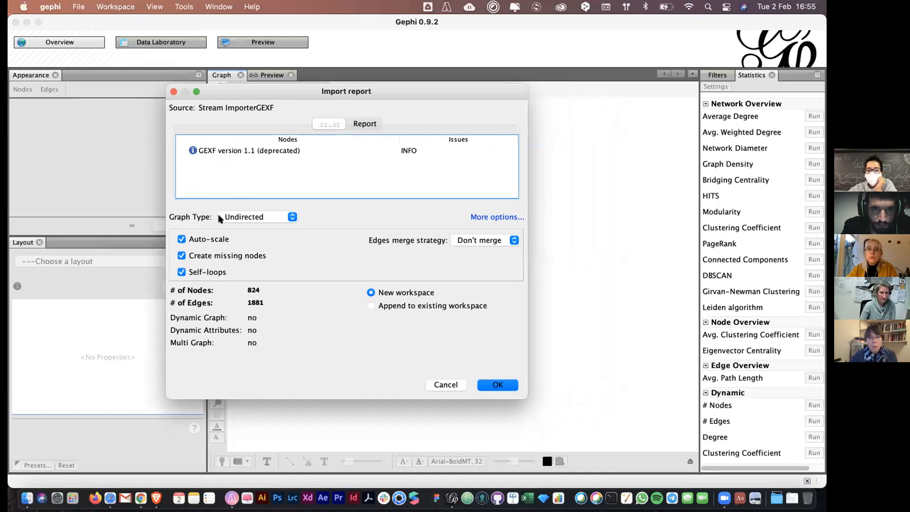
pyautogui.click(251, 219)
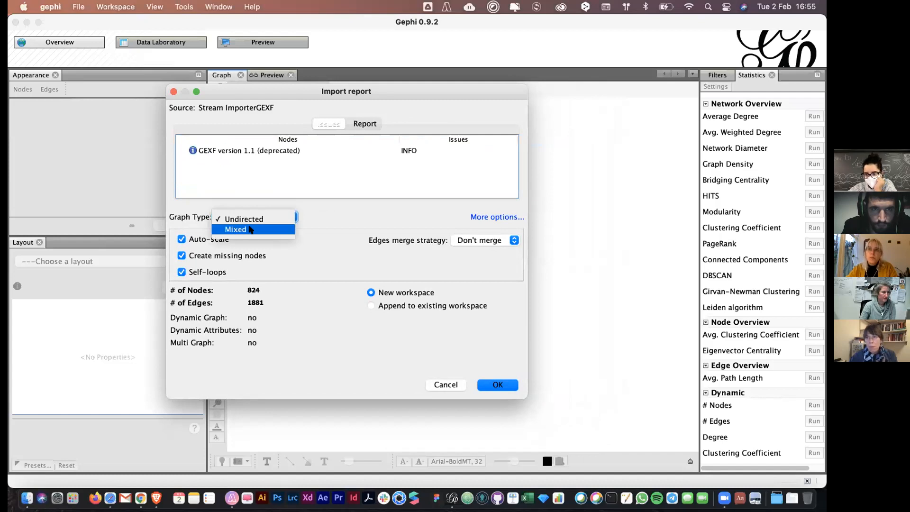
pyautogui.click(250, 228)
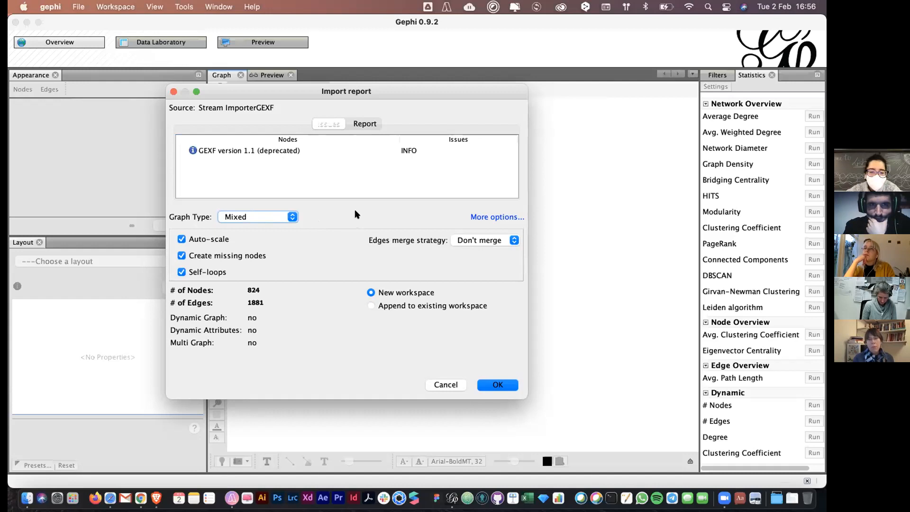
pyautogui.moveTo(363, 100); pyautogui.dragTo(329, 87)
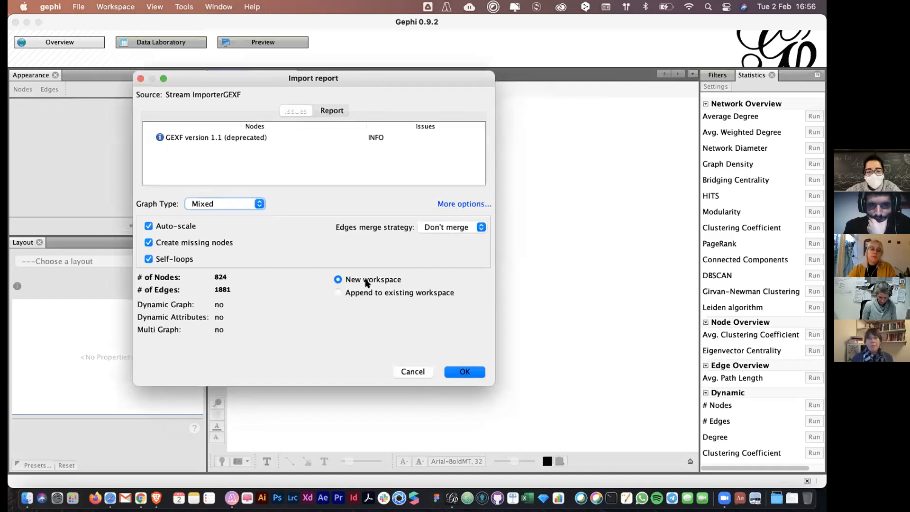
pyautogui.click(338, 279)
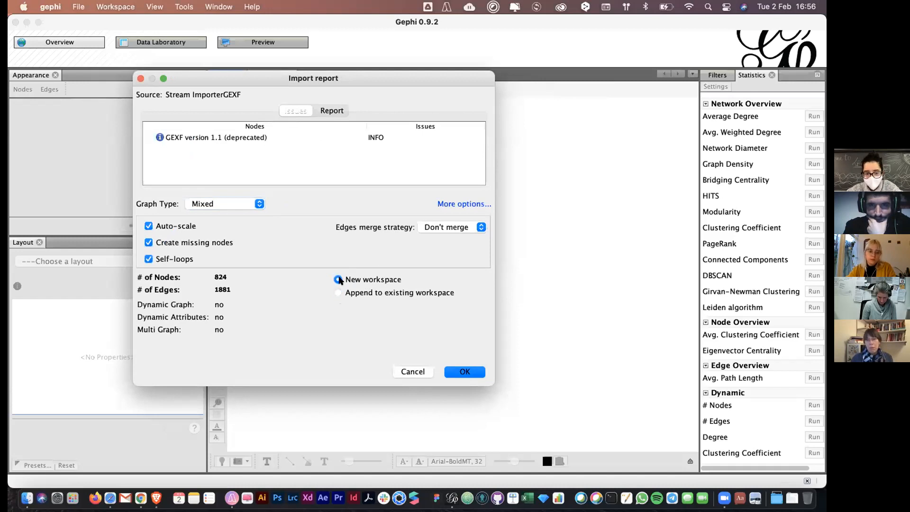
pyautogui.click(459, 371)
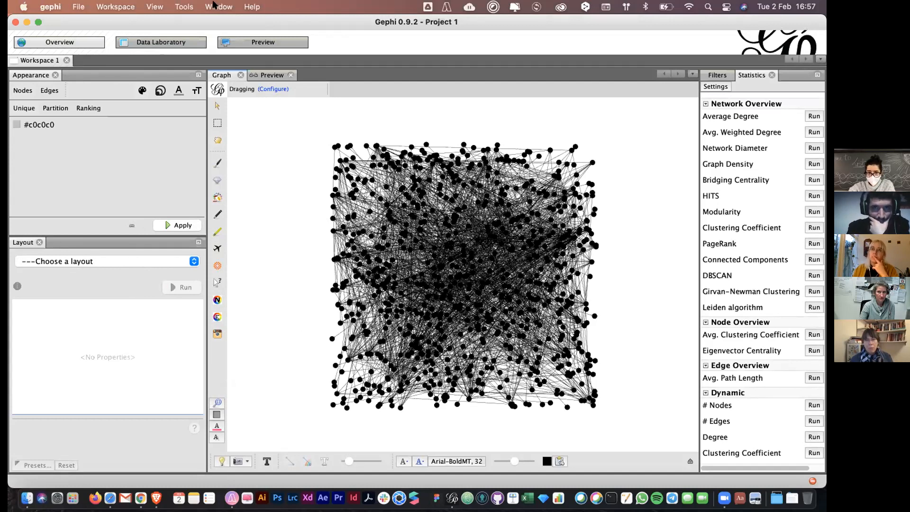
# Step: Bring up the Appearance and Layout windows for the imported network
pyautogui.click(214, 5)
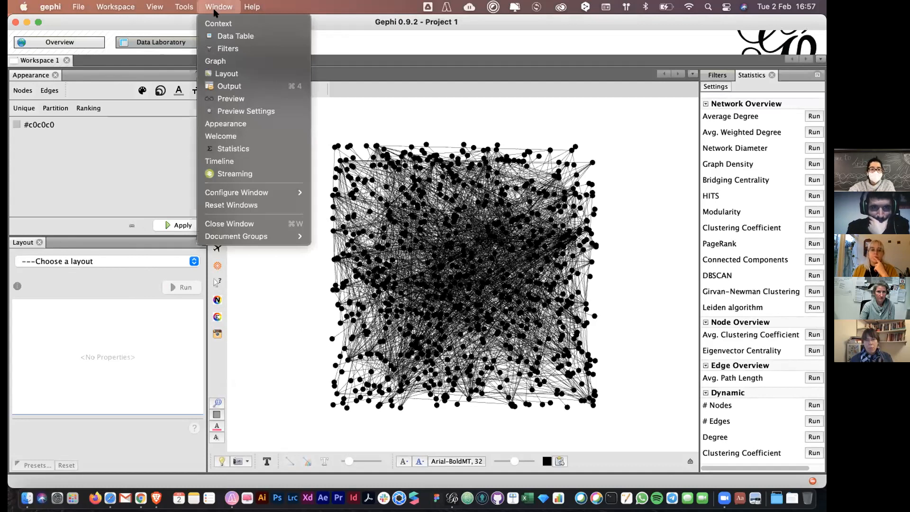
pyautogui.click(235, 123)
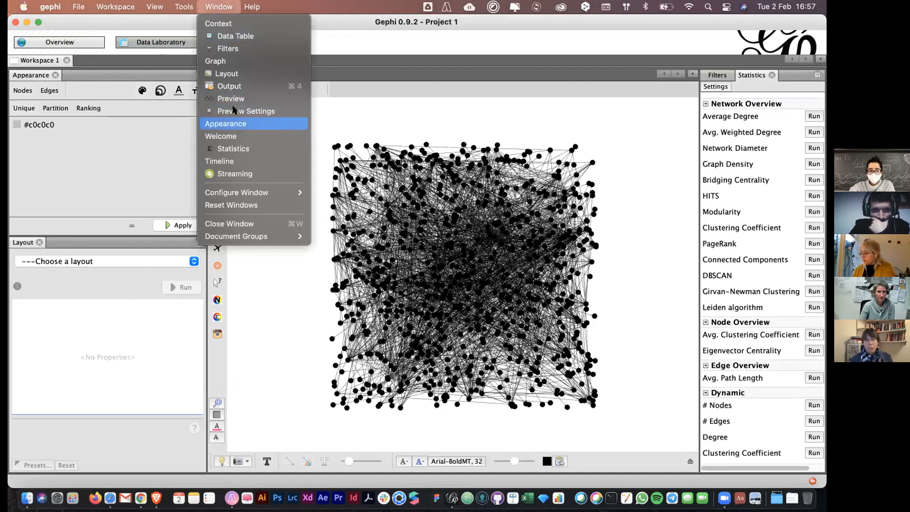
pyautogui.click(211, 6)
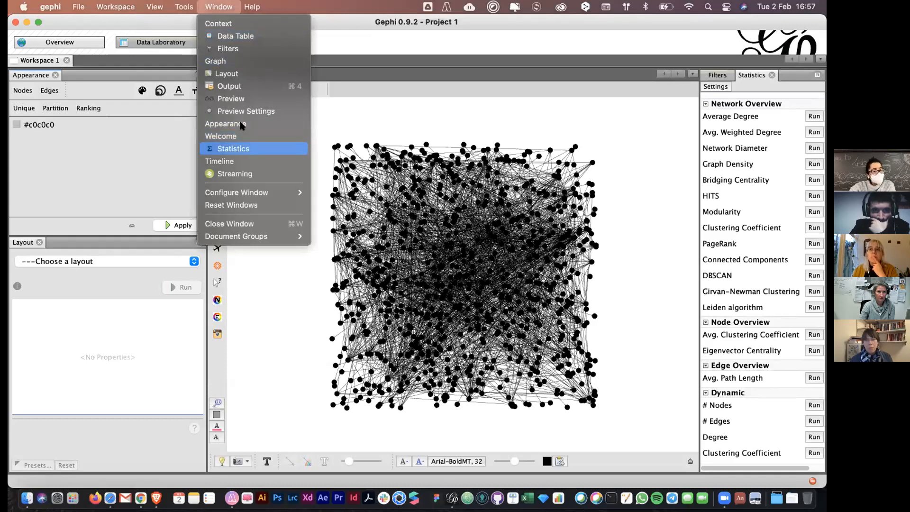
pyautogui.click(248, 75)
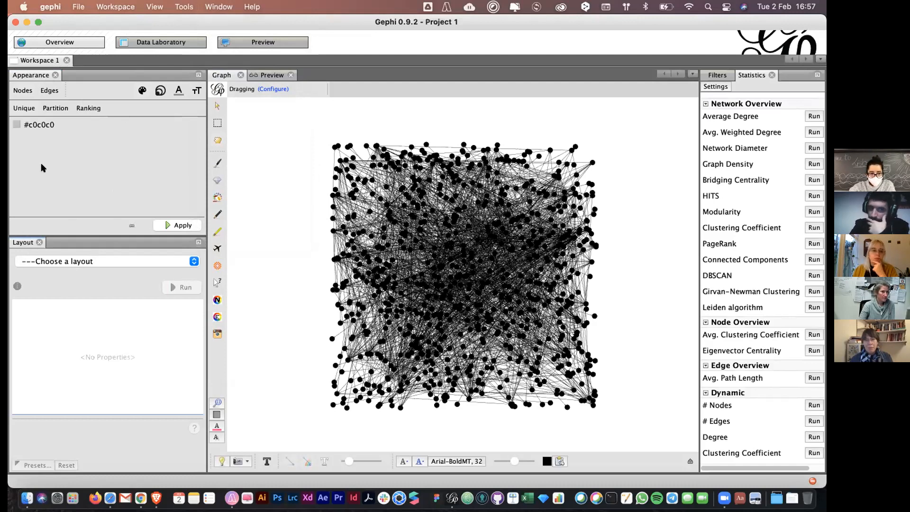
# Step: Lay out the network with ForceAtlas 2 and stop the algorithm once the clusters have spread apart
pyautogui.click(70, 260)
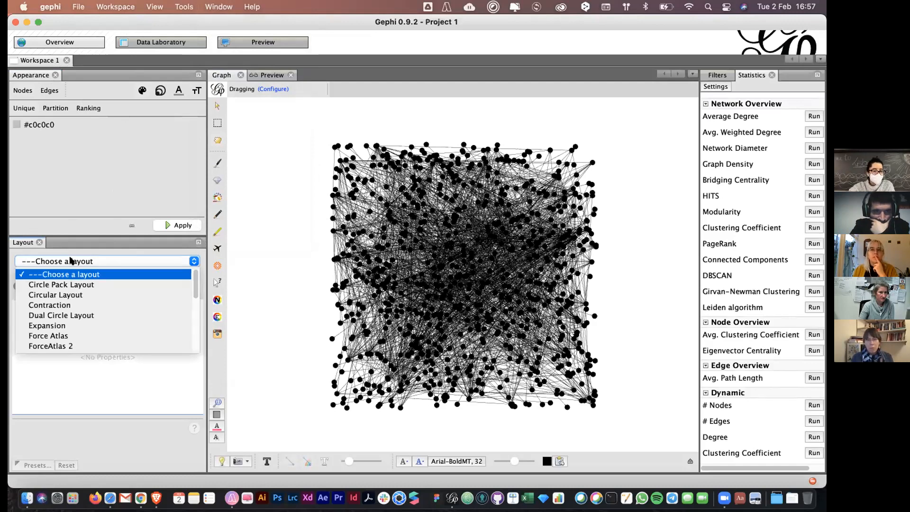
pyautogui.click(66, 345)
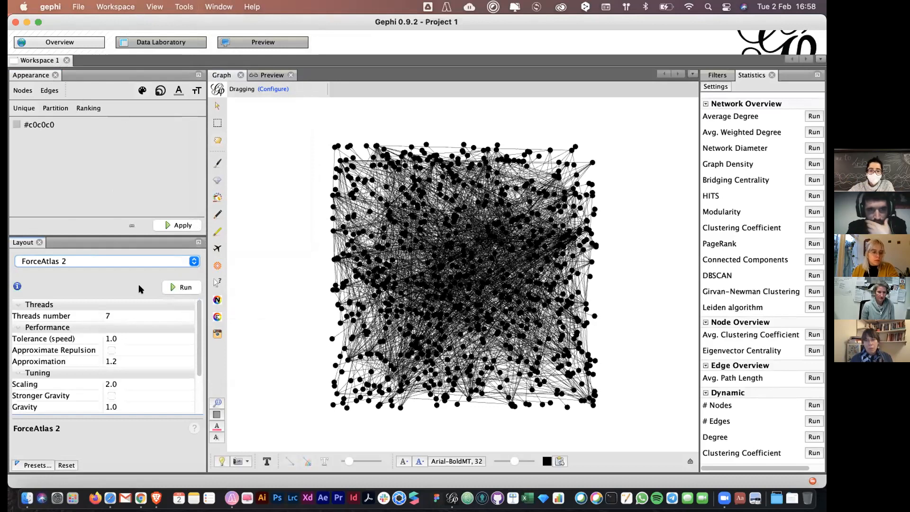
pyautogui.click(182, 288)
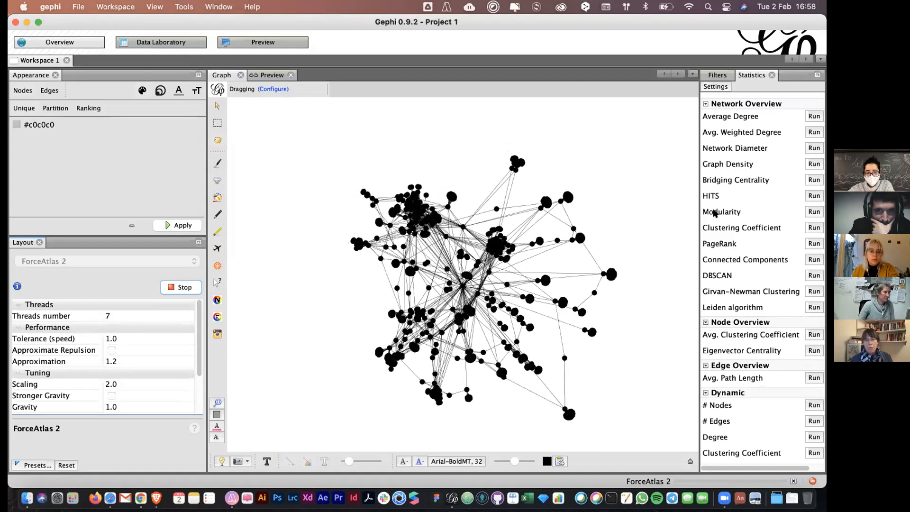
pyautogui.click(176, 286)
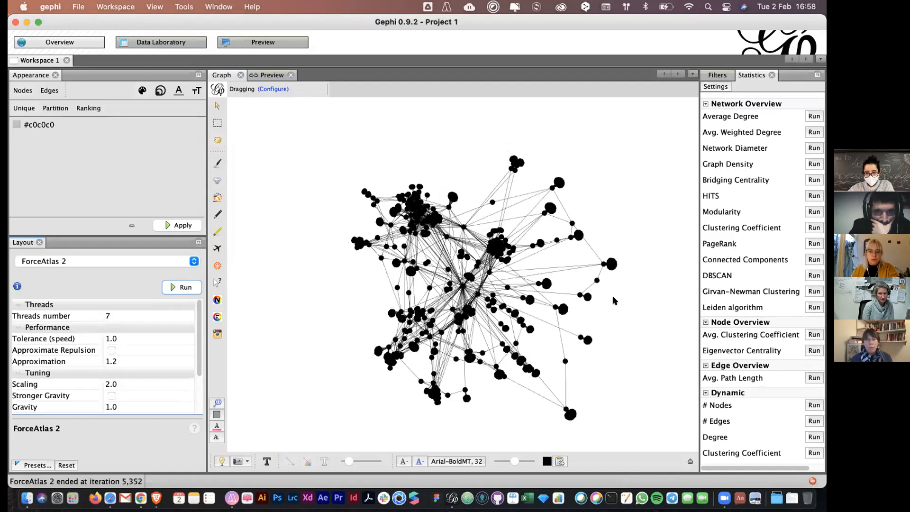
# Step: Review the ForceAtlas 2 tuning and behaviour settings, and run the layout again with them unchanged before stopping it
pyautogui.scroll(-3, 121, 340)
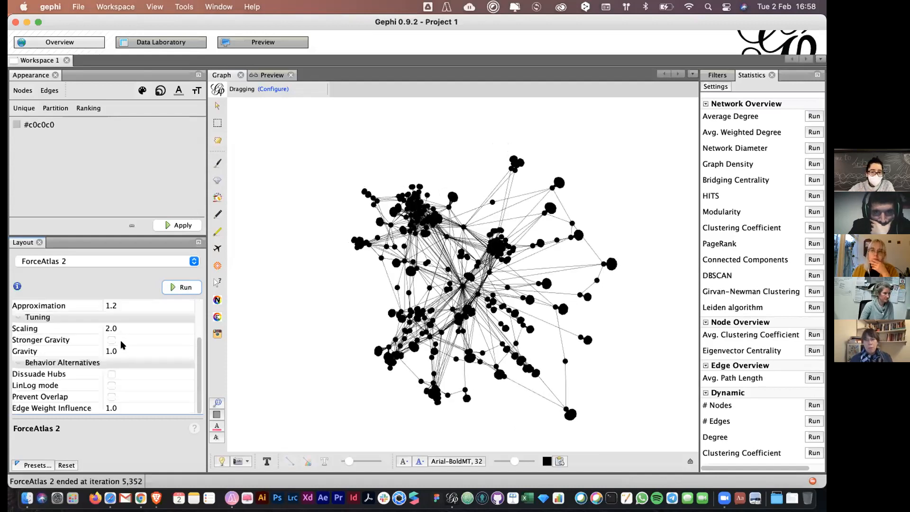
pyautogui.scroll(3, 121, 341)
pyautogui.scroll(-3, 120, 340)
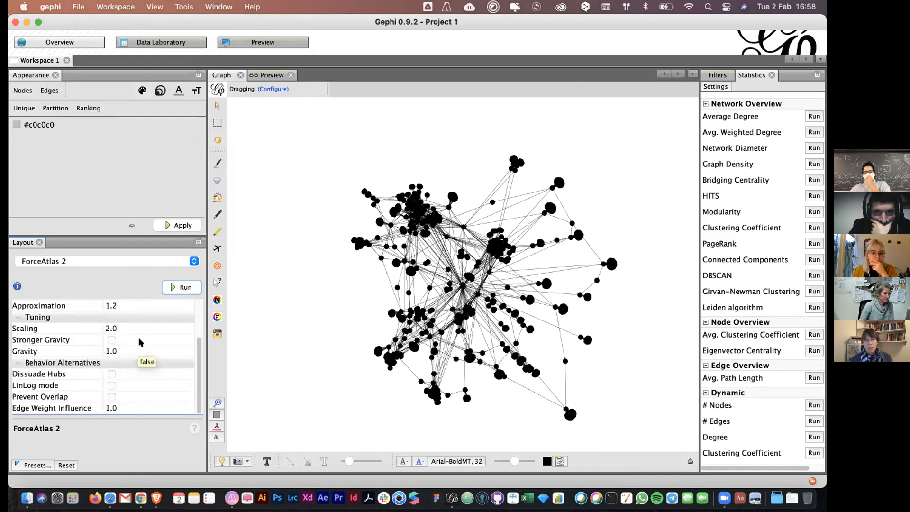
pyautogui.scroll(3, 140, 341)
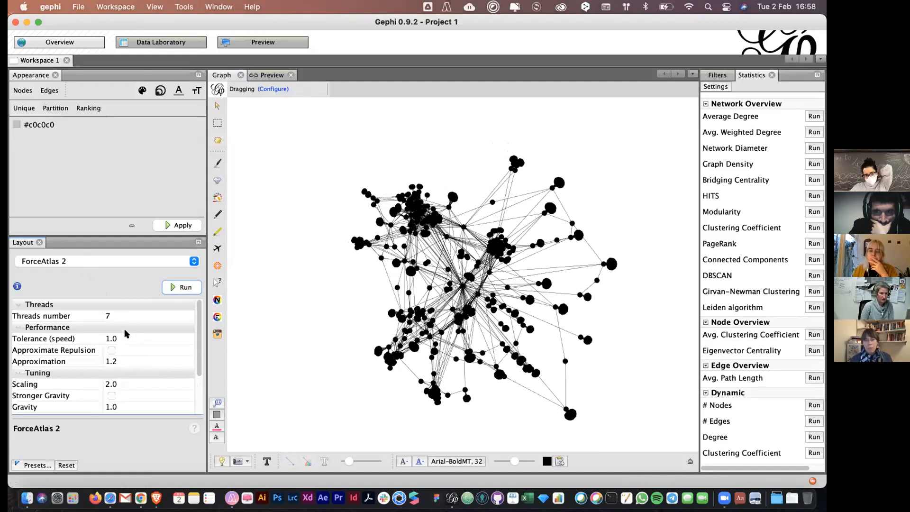
pyautogui.scroll(-3, 130, 337)
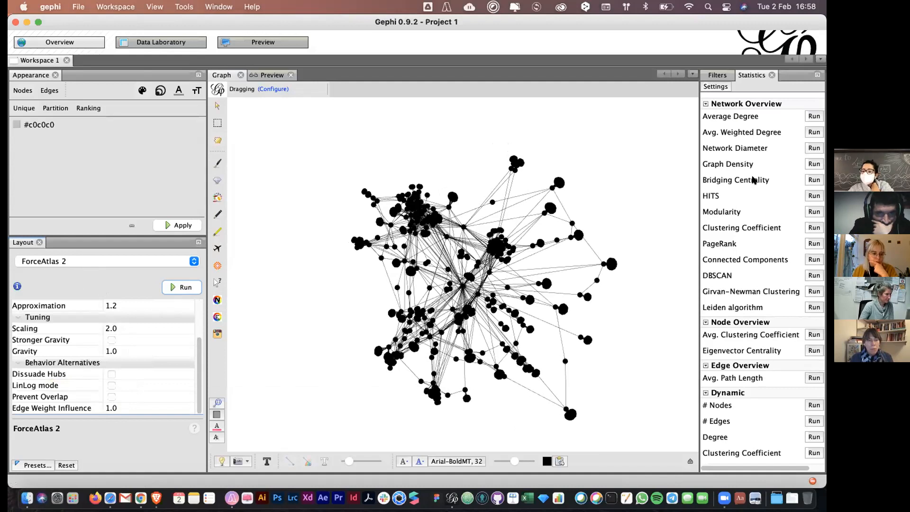
pyautogui.click(175, 287)
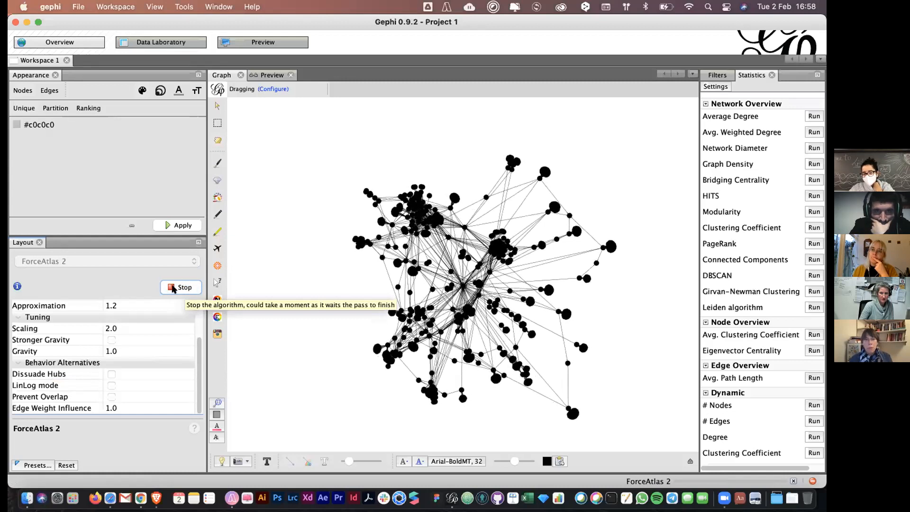
pyautogui.click(180, 287)
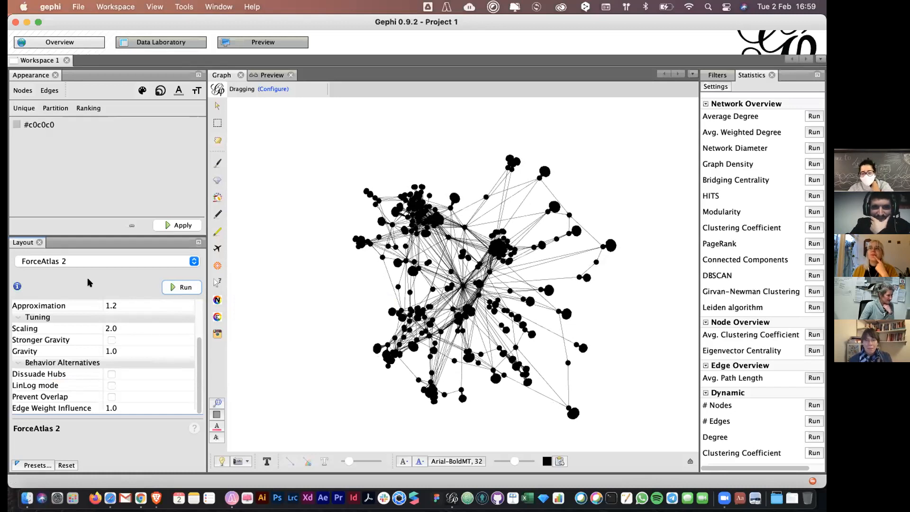
# Step: Enable Prevent Overlap for ForceAtlas 2 and rerun the layout until the nodes separate, ending with the algorithm stopped
pyautogui.scroll(5, 141, 365)
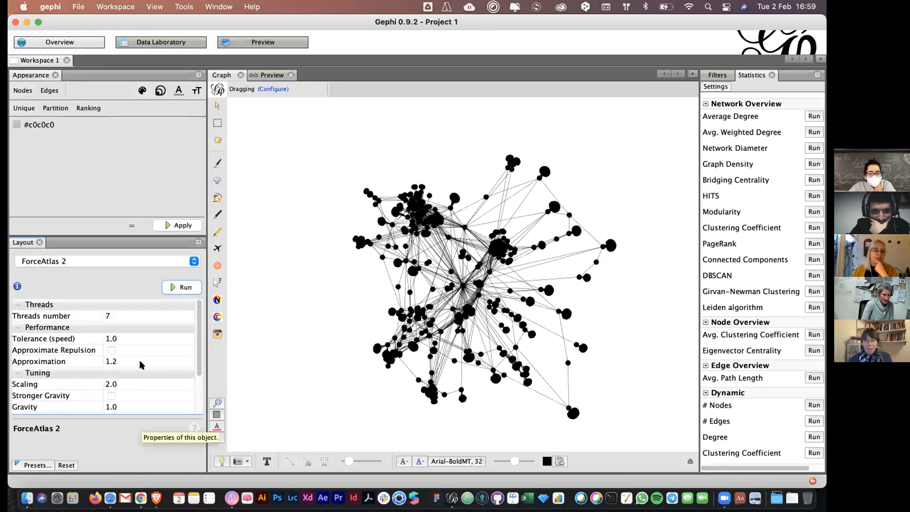
pyautogui.scroll(-5, 142, 364)
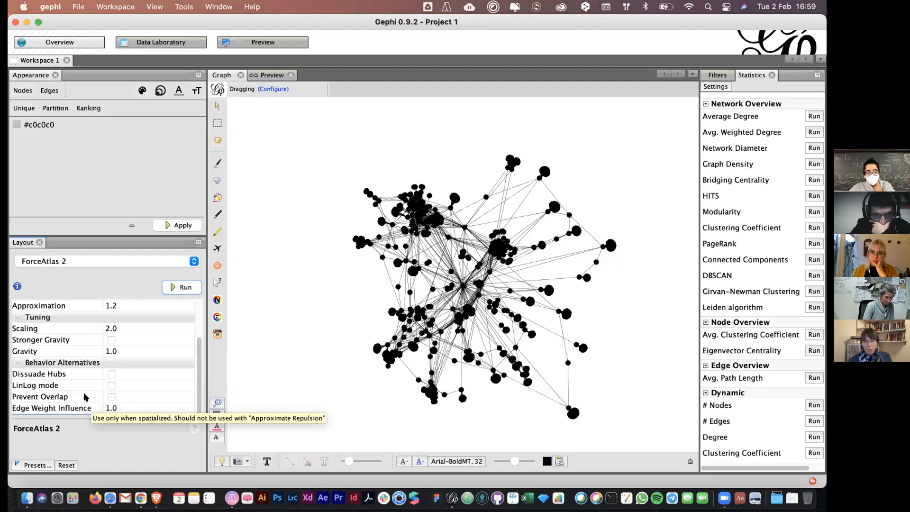
pyautogui.click(112, 397)
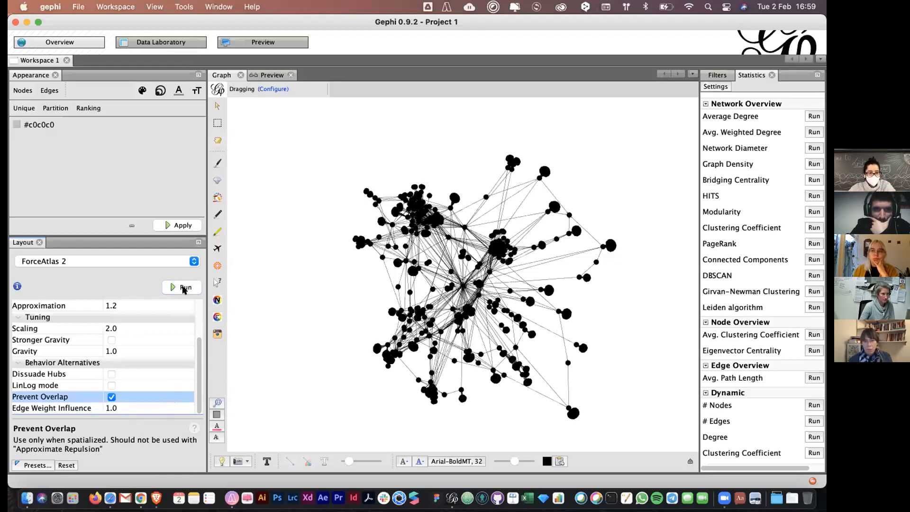
pyautogui.scroll(2, 129, 353)
pyautogui.scroll(-2, 171, 317)
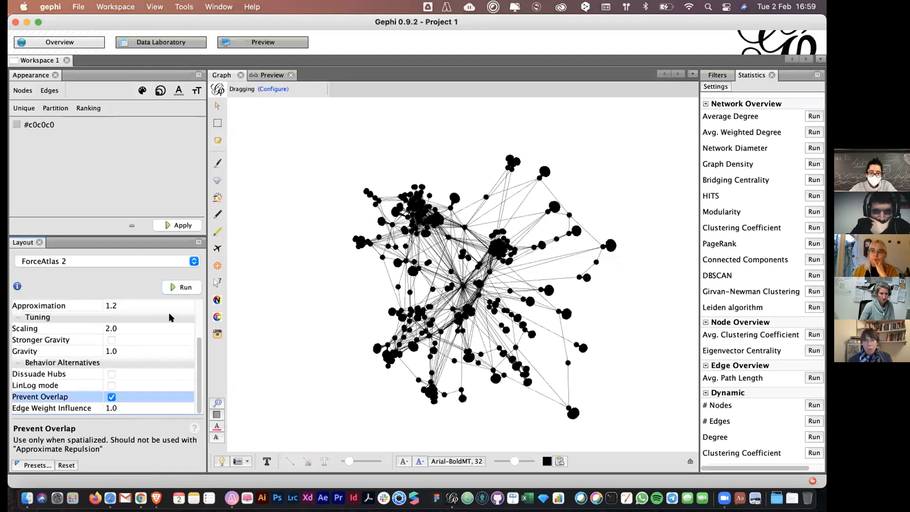
pyautogui.click(176, 288)
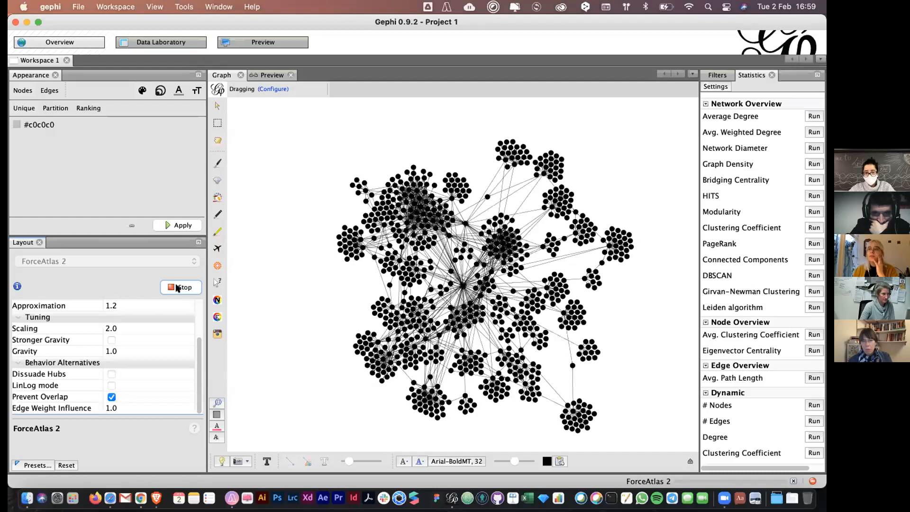
pyautogui.click(177, 287)
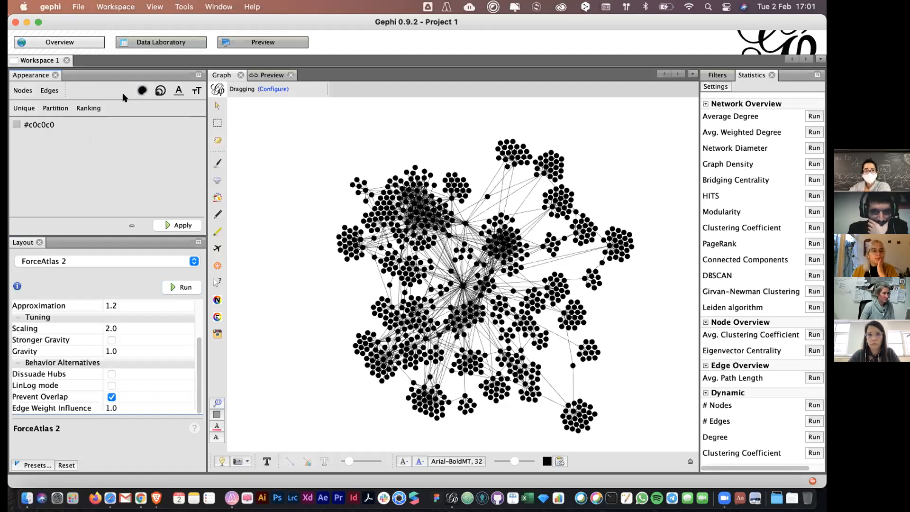
# Step: Colour the nodes by the Type partition, with hashtags in pink and Images in green
pyautogui.click(86, 107)
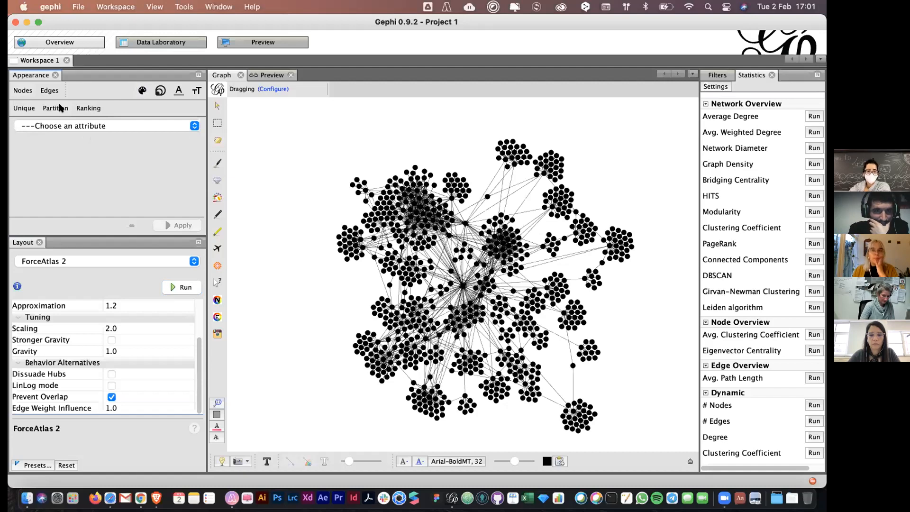
pyautogui.click(127, 126)
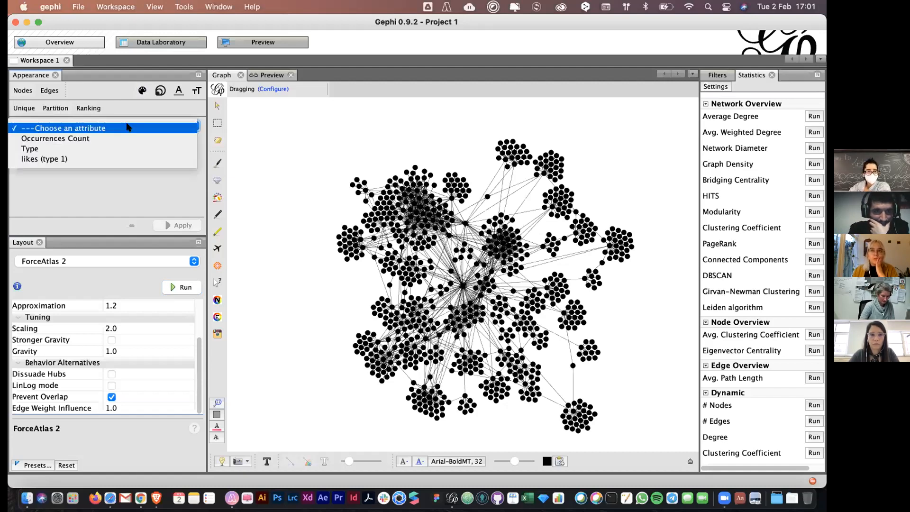
pyautogui.click(121, 149)
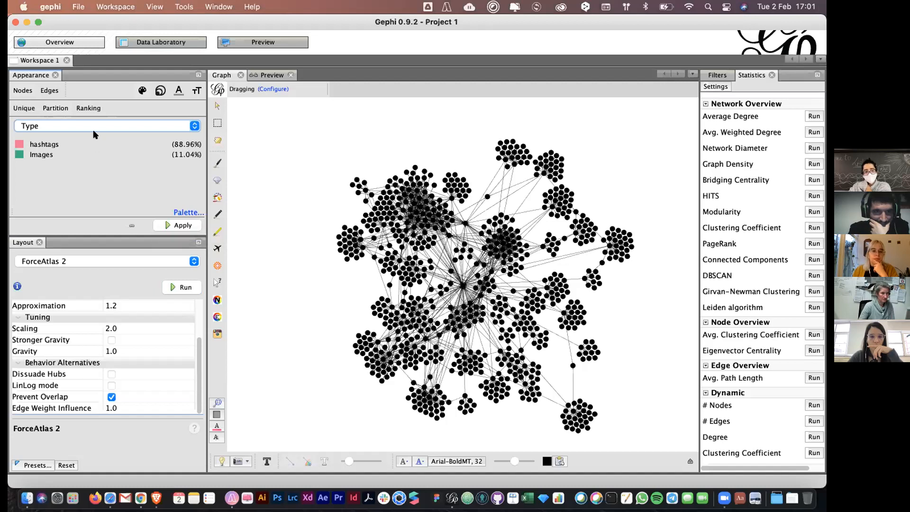
pyautogui.click(180, 226)
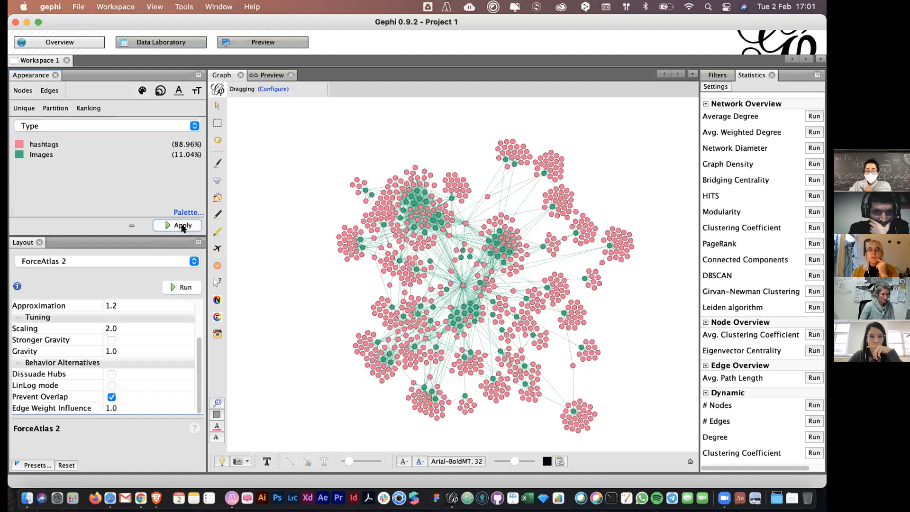